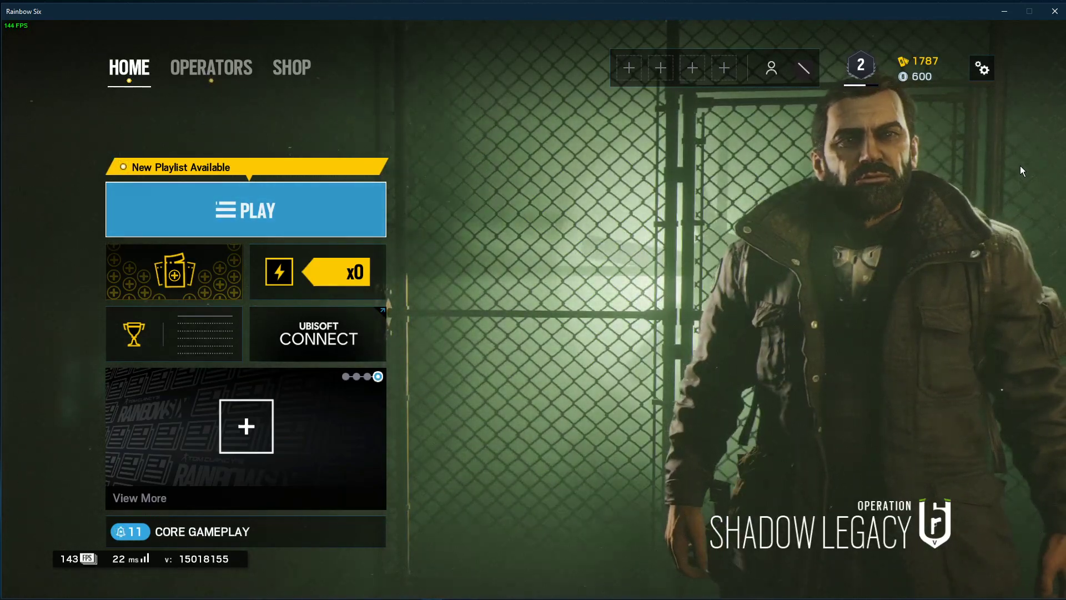
Open the game's options and show the display settings
left_click(987, 71)
left_click(865, 101)
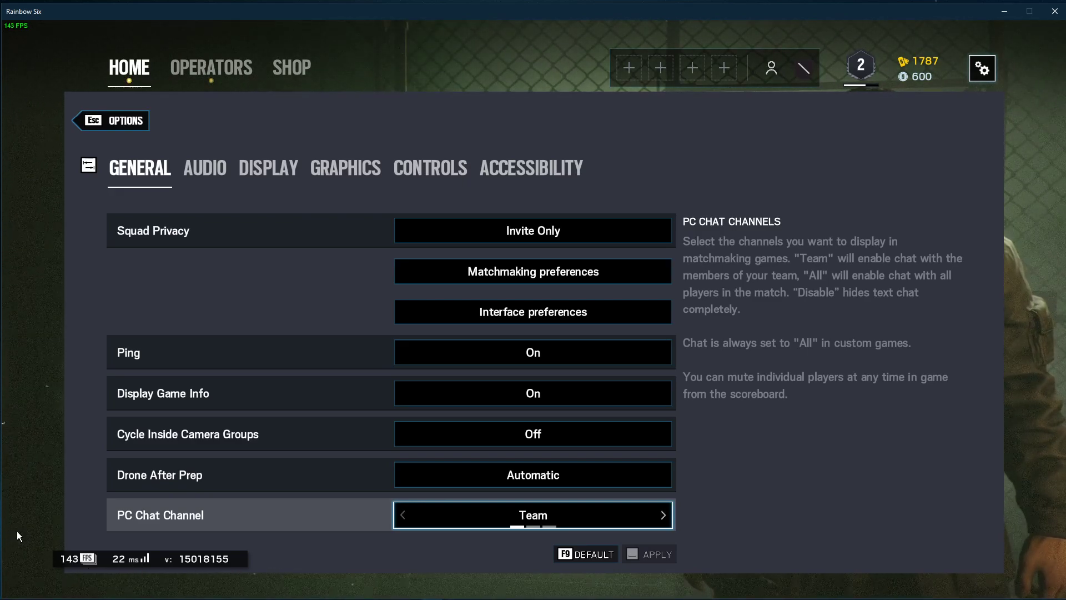
left_click(287, 171)
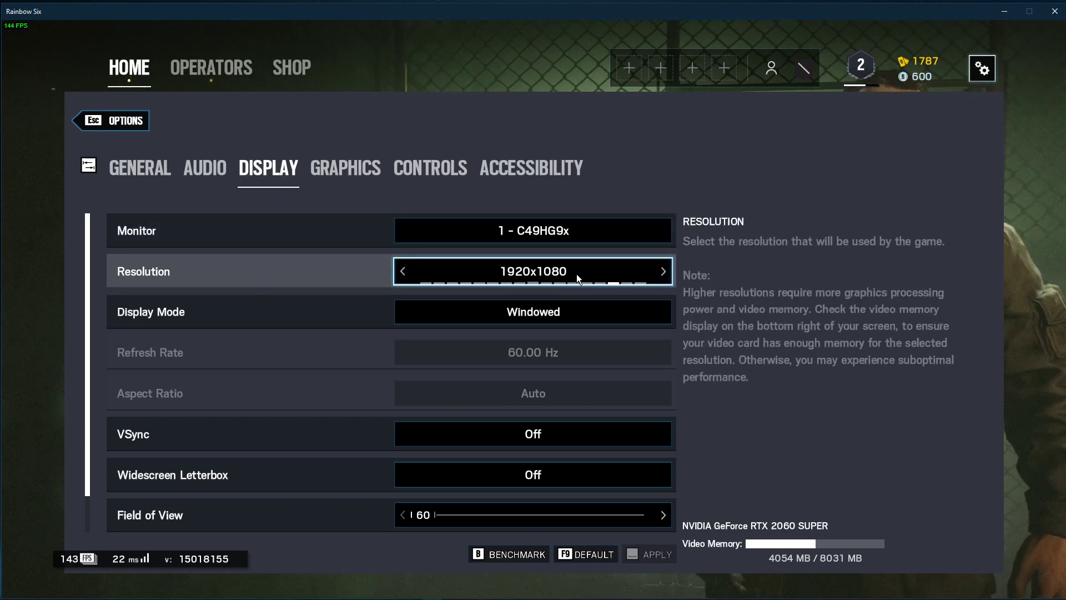
Try the 3840x1080 resolution without applying it, and return the resolution to 1920x1080
left_click(664, 271)
left_click(664, 272)
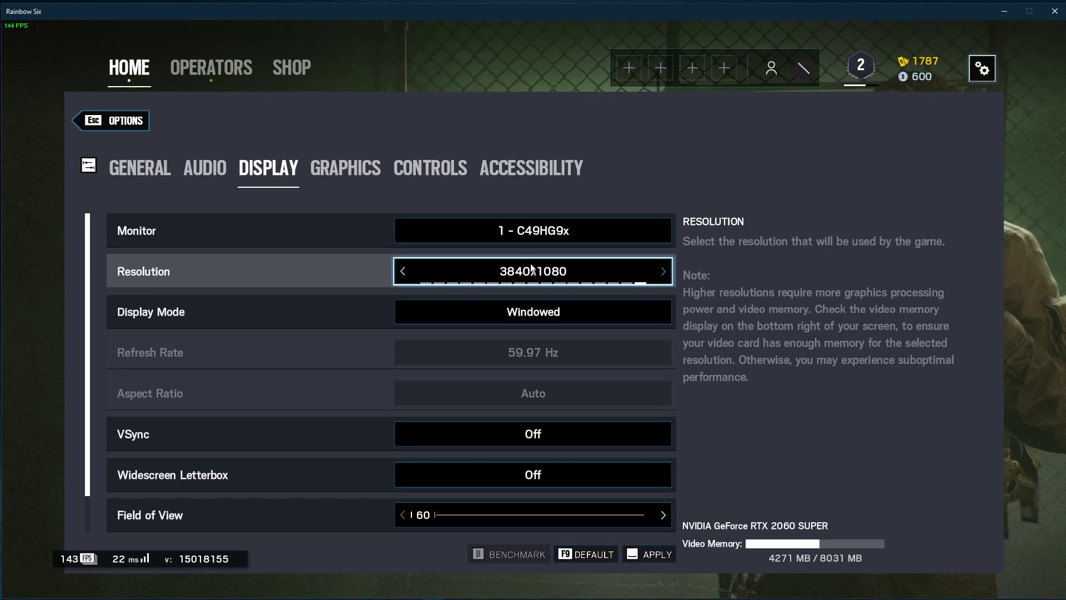
left_click(403, 273)
left_click(404, 273)
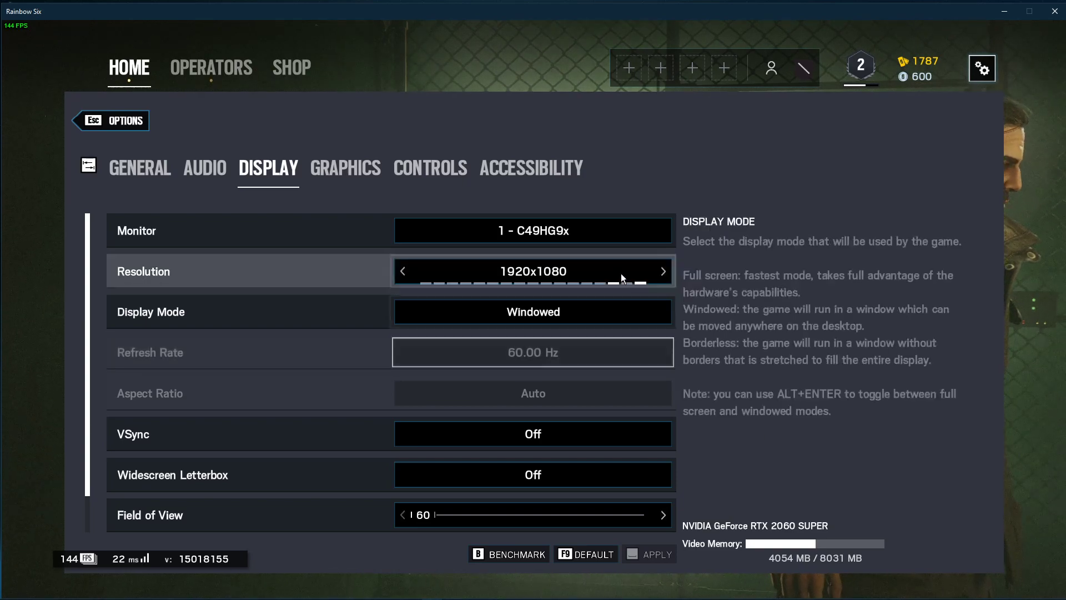
Step the resolution down to 1440x900 without applying it, and bring it back to 1920x1080
left_click(402, 271)
left_click(402, 271)
left_click(401, 272)
left_click(401, 272)
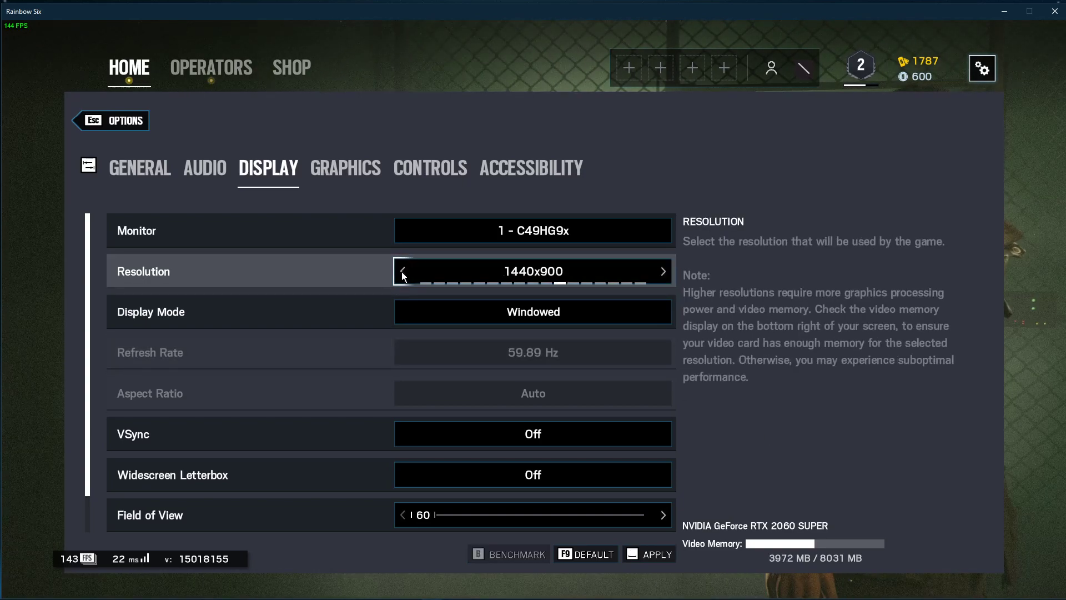
left_click(663, 270)
left_click(664, 271)
left_click(664, 271)
left_click(664, 271)
left_click(664, 271)
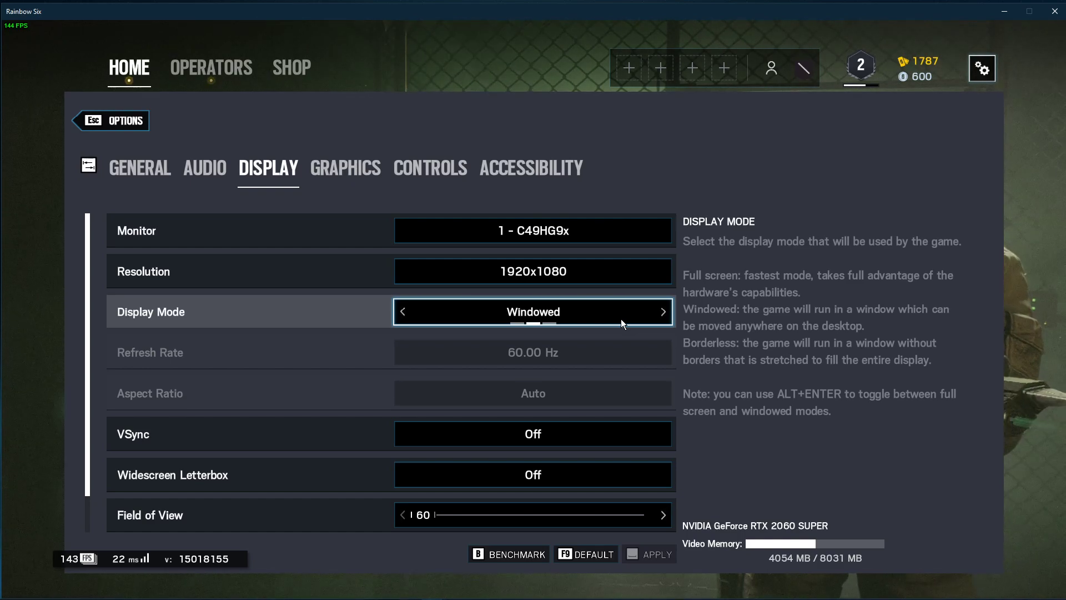
scroll(460, 339, "down", 1)
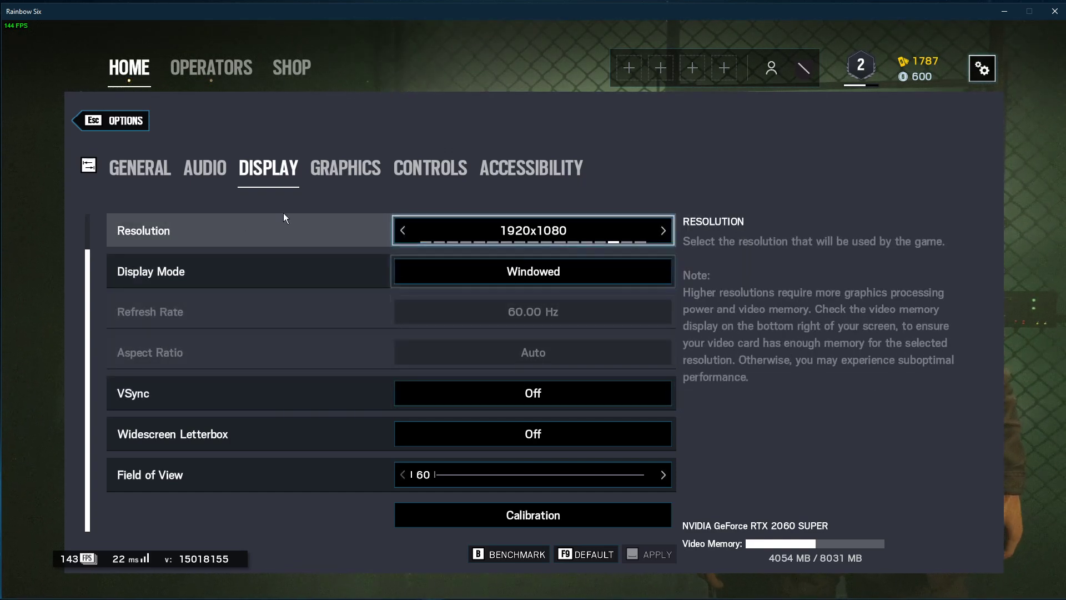
In the graphics settings, compare the Low and Medium presets and set Overall Quality to Medium
left_click(328, 167)
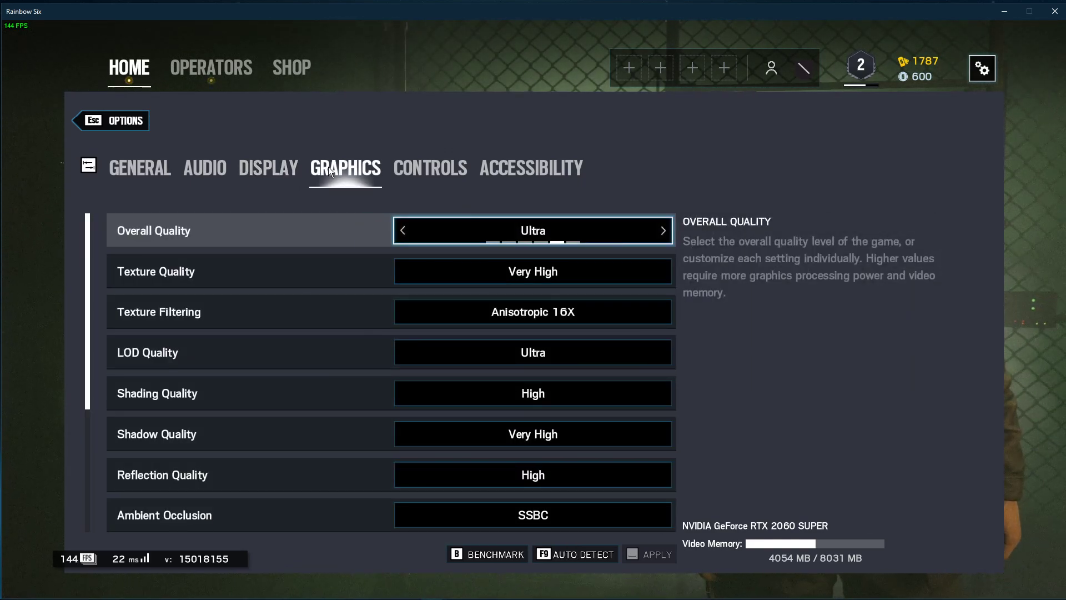
left_click(399, 231)
left_click(399, 231)
left_click(399, 230)
left_click(400, 231)
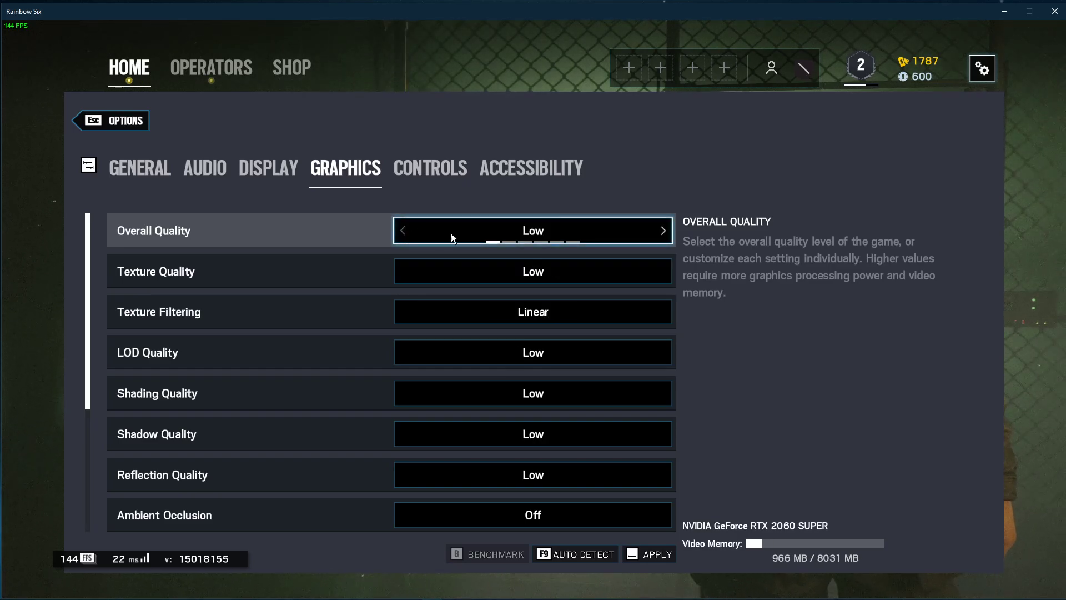
left_click(664, 231)
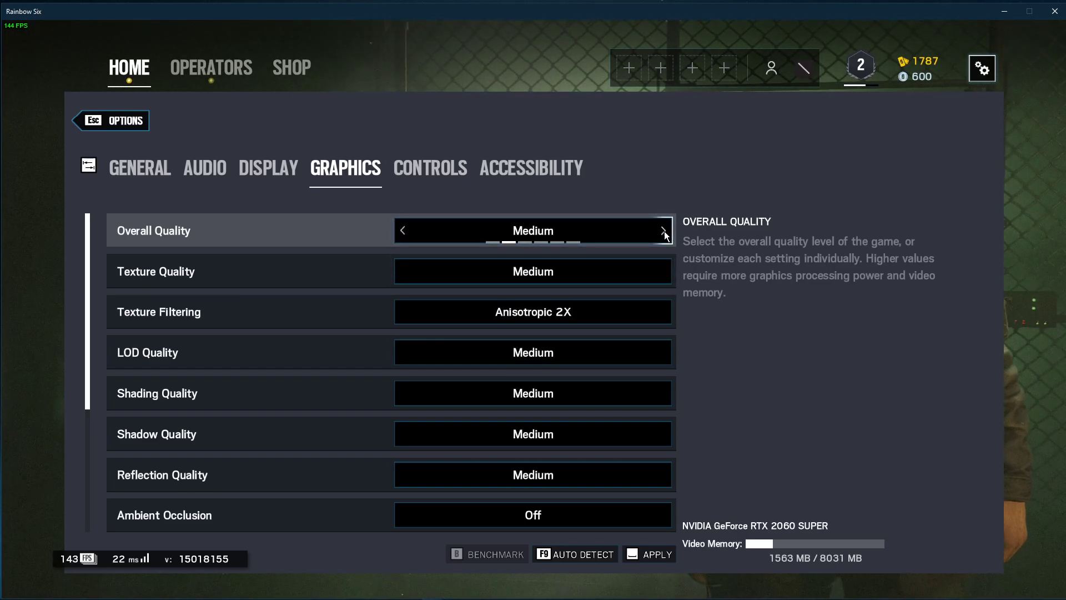
left_click(404, 231)
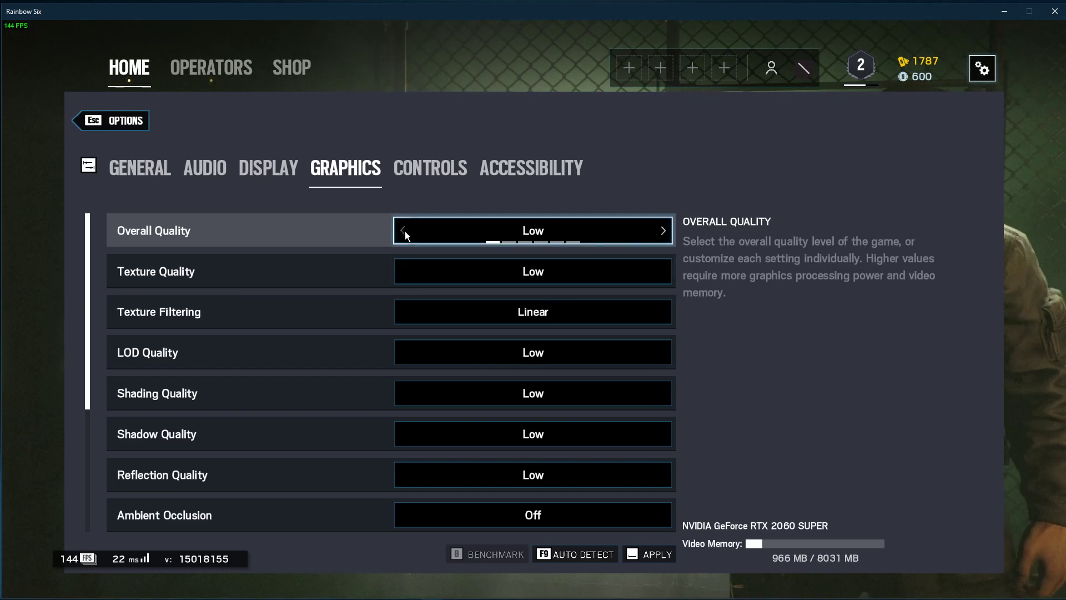
left_click(658, 235)
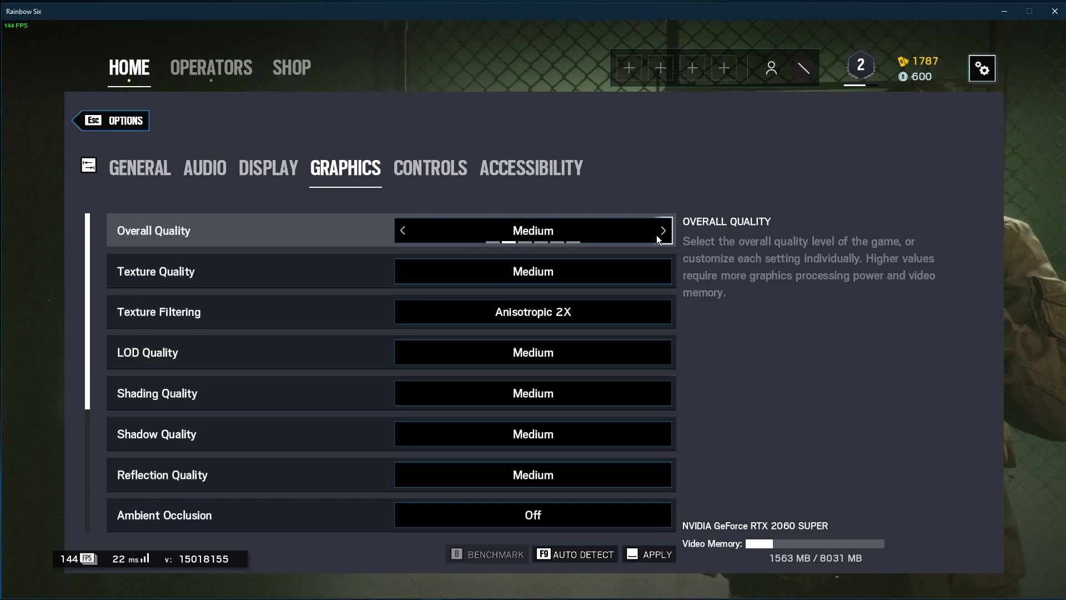
Lower Shading Quality, Shadow Quality and Reflection Quality to Low
left_click(409, 396)
left_click(400, 434)
left_click(397, 479)
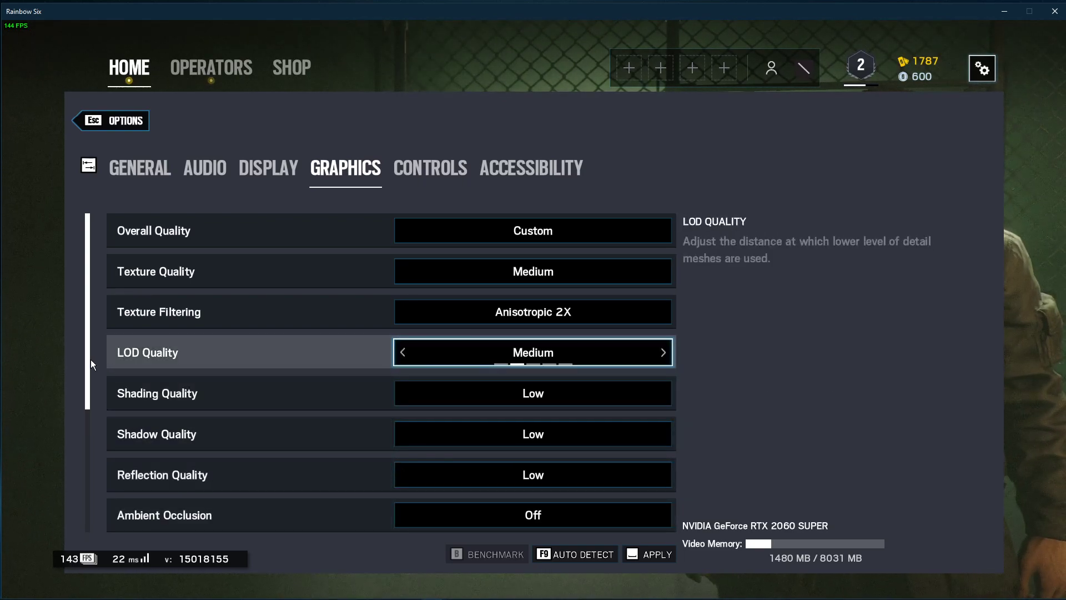
Raise Render Scaling to 100 and apply the graphics settings
mouse_move(91, 359)
left_mouse_down()
mouse_move(71, 479)
mouse_move(112, 487)
mouse_move(454, 444)
mouse_move(385, 467)
left_mouse_up()
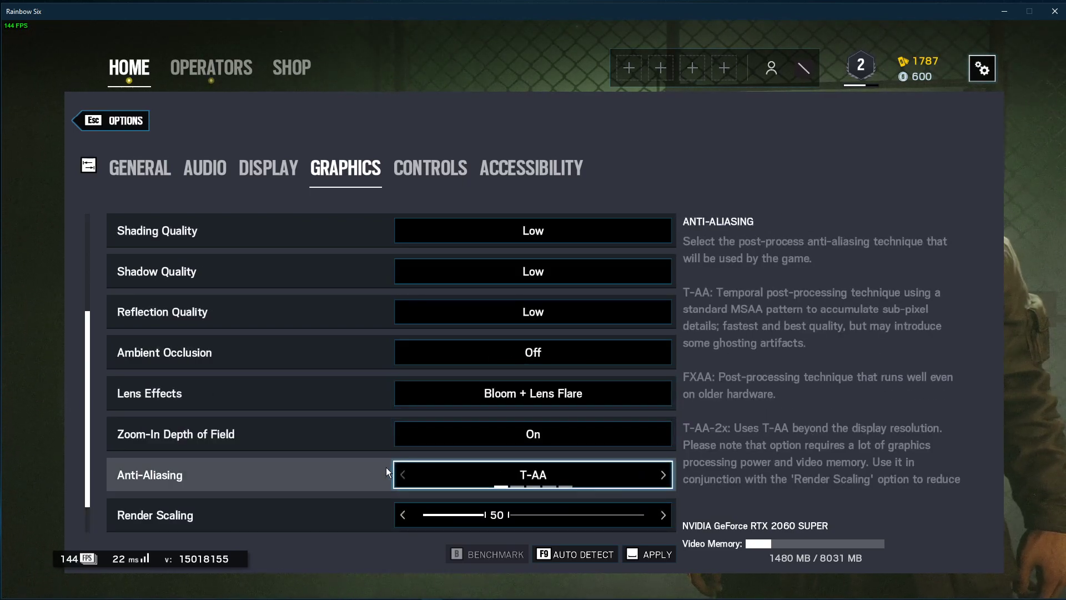
scroll(386, 467, "down", 1)
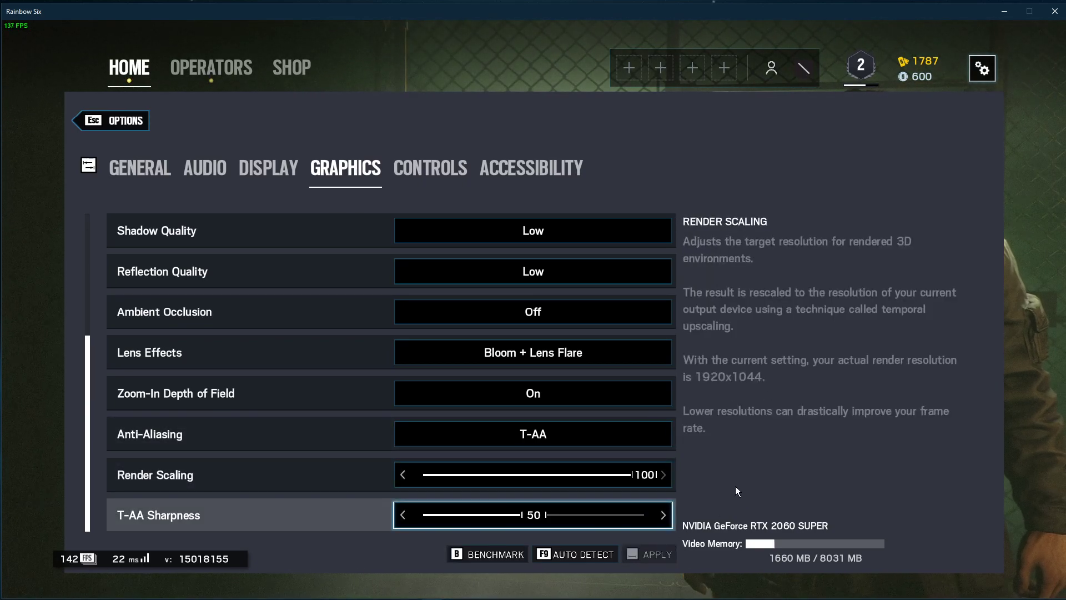
mouse_move(645, 481)
left_mouse_down()
mouse_move(569, 478)
mouse_move(635, 475)
left_mouse_up()
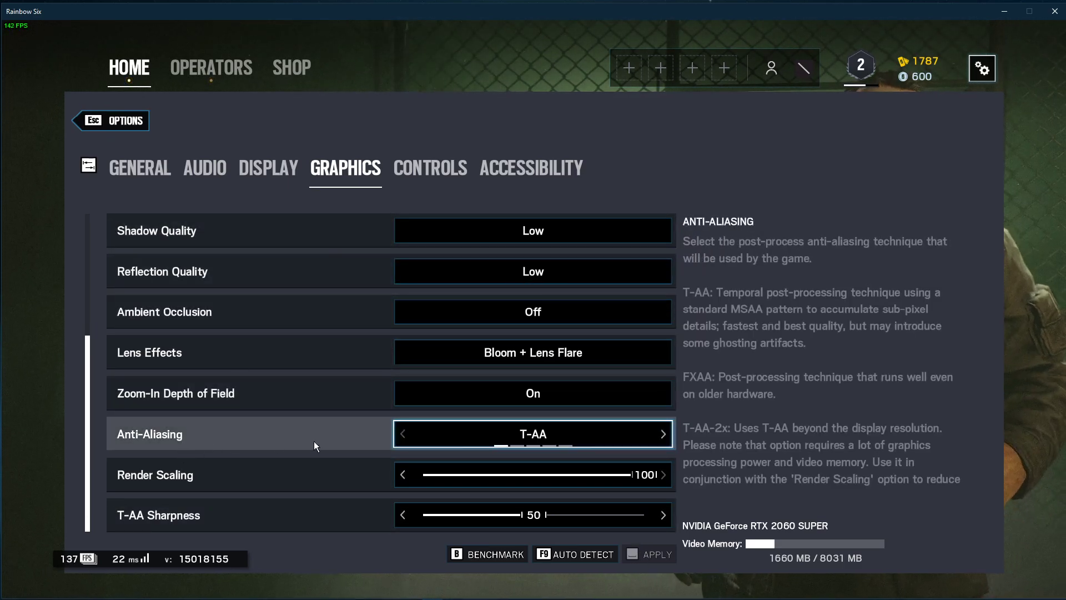
Launch Task Manager over the game and go to the details of the Rainbow Six process
mouse_move(834, 595)
right_click(631, 594)
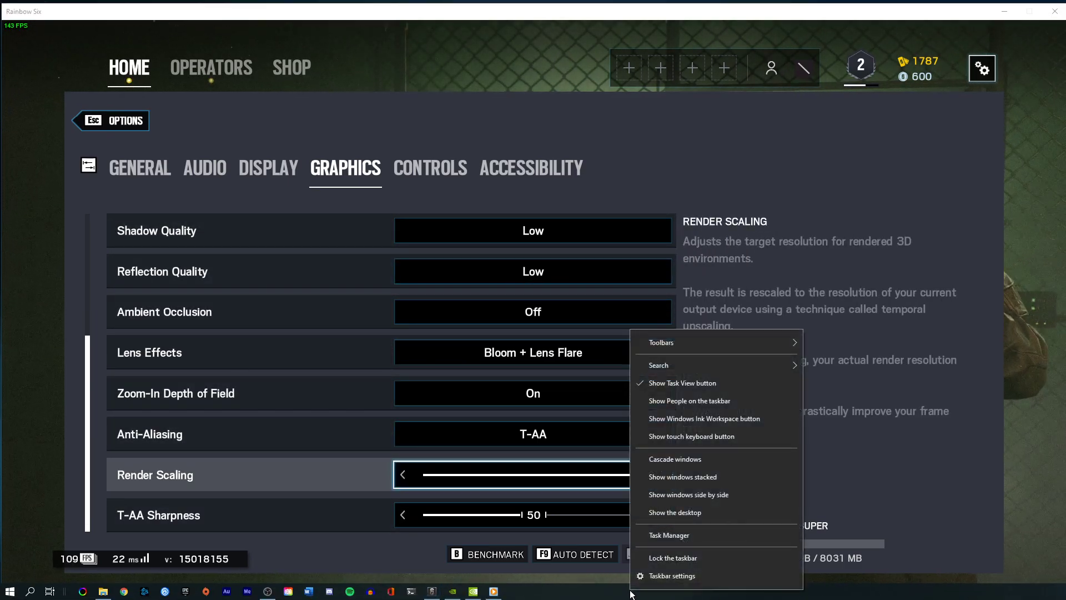
left_click(652, 536)
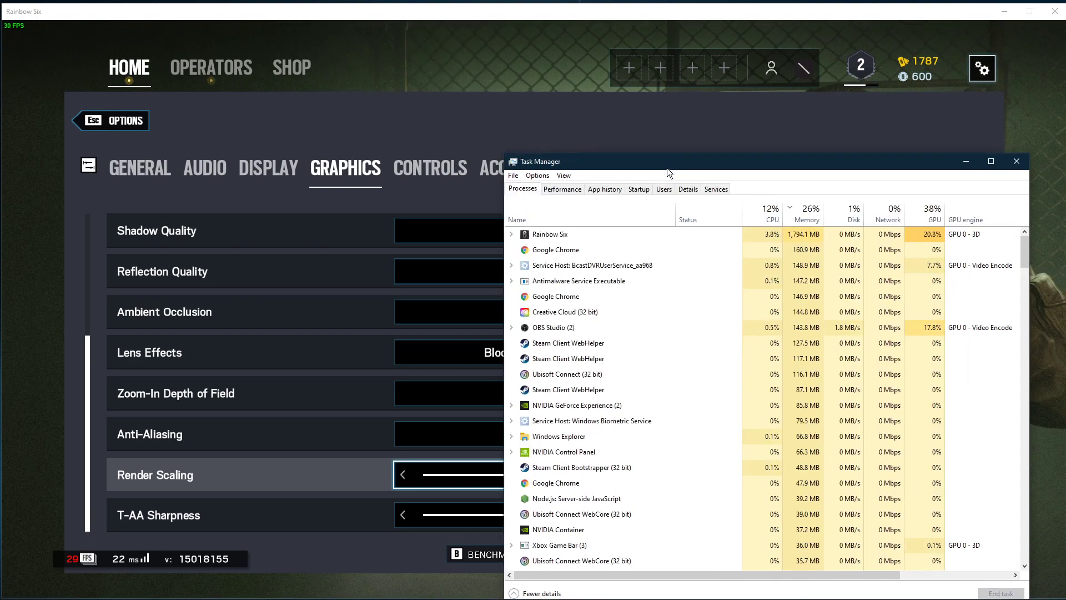
left_click_drag(667, 167, 412, 109)
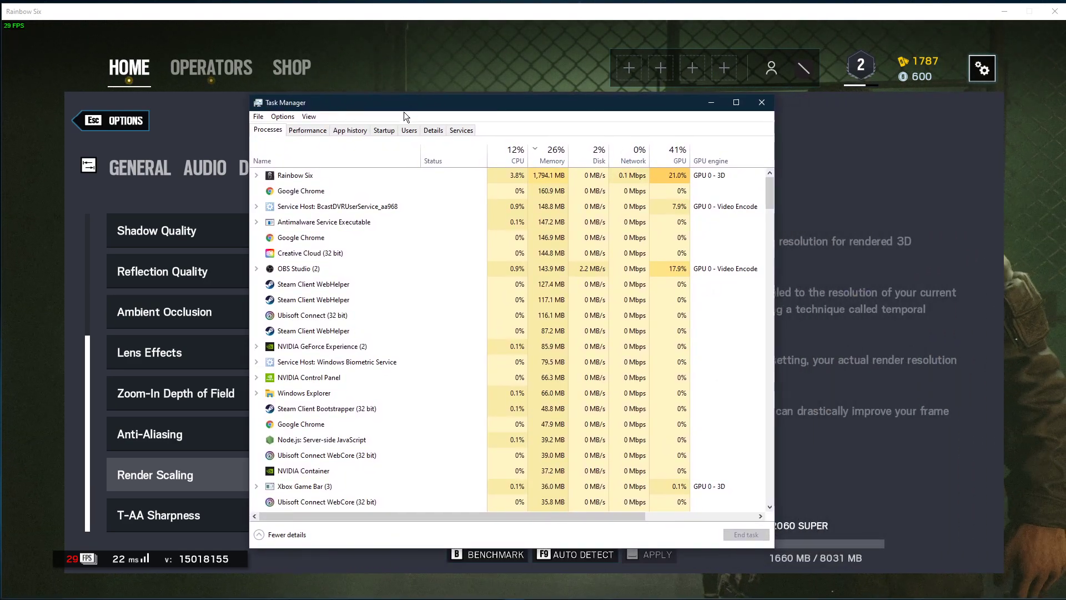
right_click(282, 178)
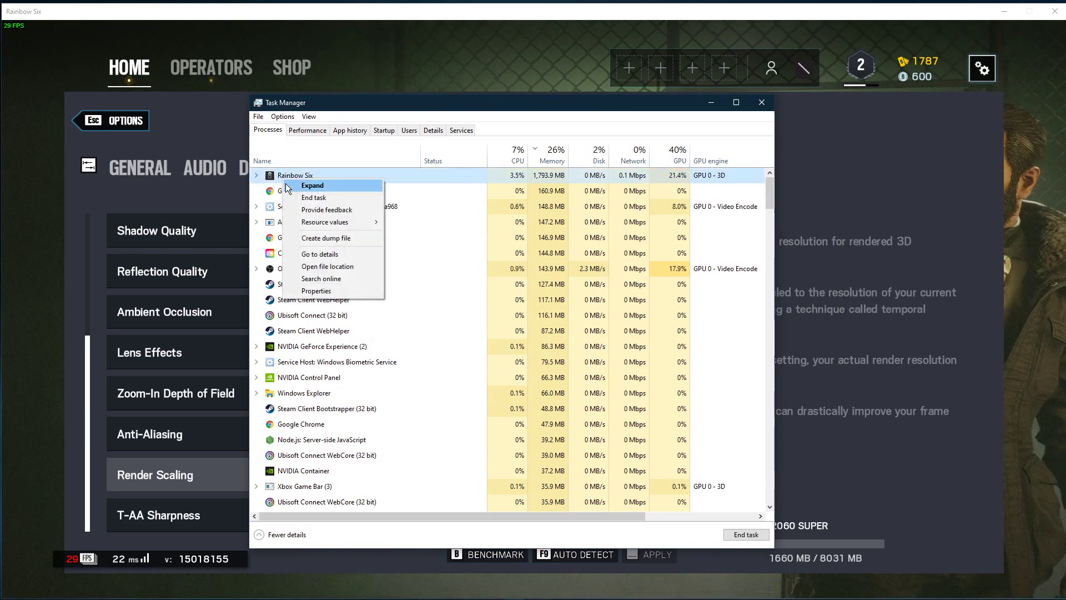
left_click(306, 254)
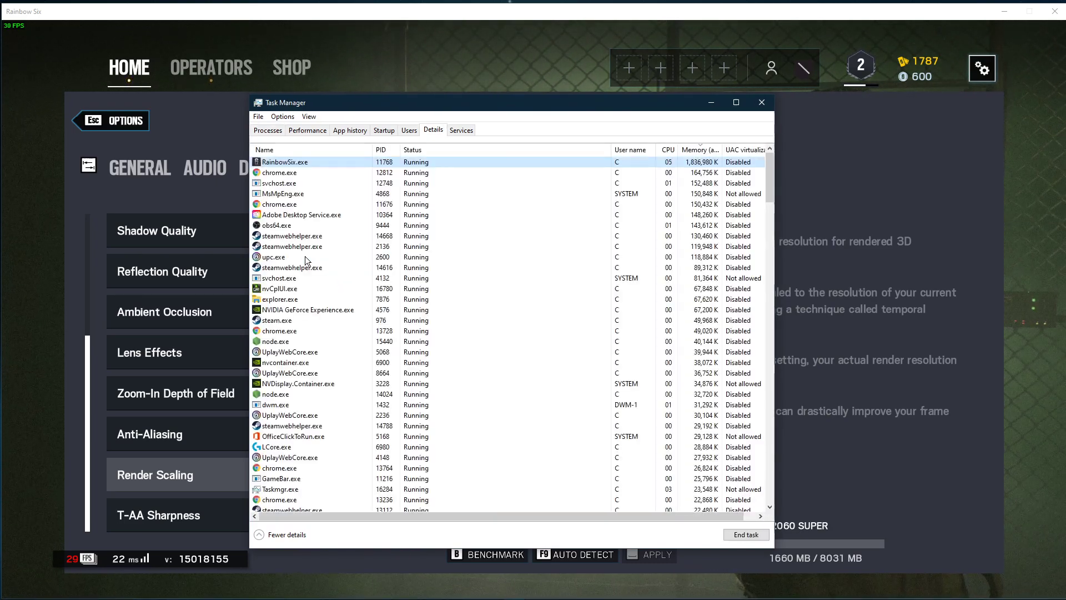
Set the priority of RainbowSix.exe to High and answer the confirmation
right_click(317, 163)
mouse_move(329, 213)
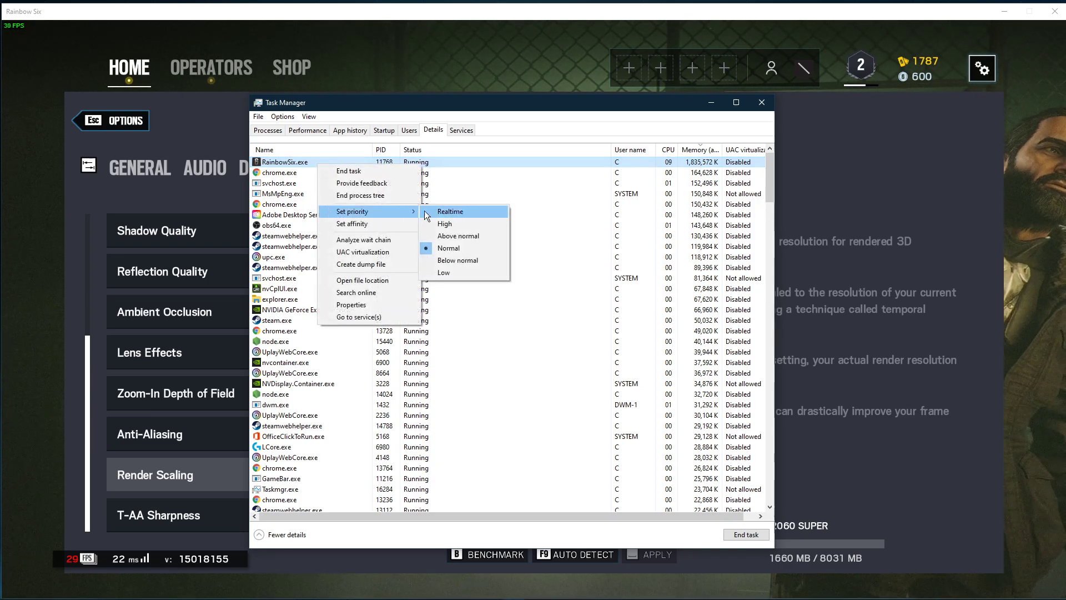
left_click(444, 223)
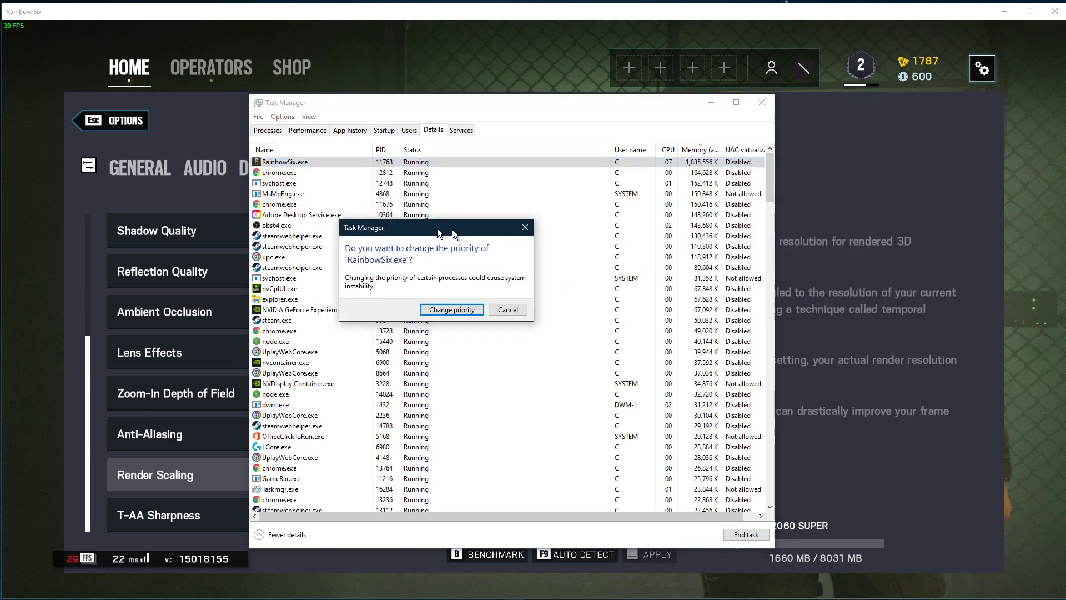
left_click(409, 304)
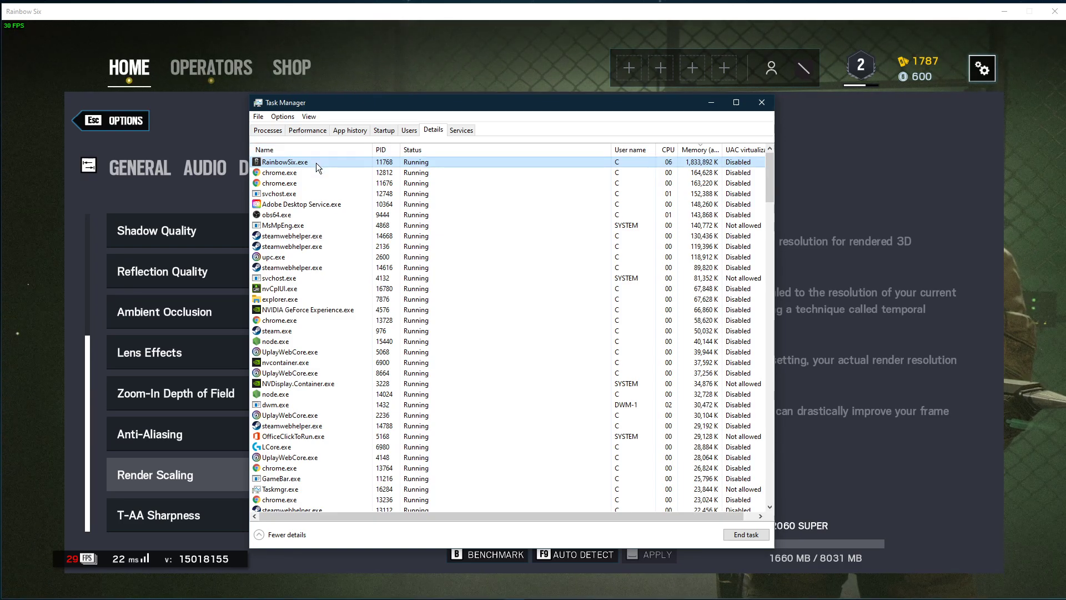
Return to the running processes and check the actions available for Chrome, Creative Cloud, OBS Studio, Steam and GeForce Experience without ending any
left_click(270, 130)
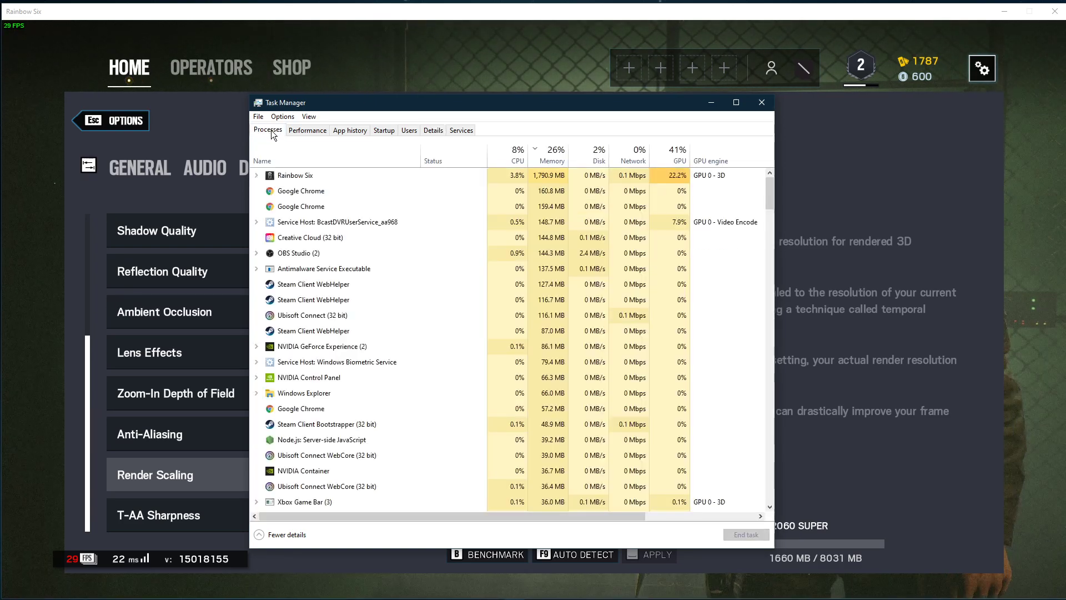
right_click(311, 190)
key("Escape")
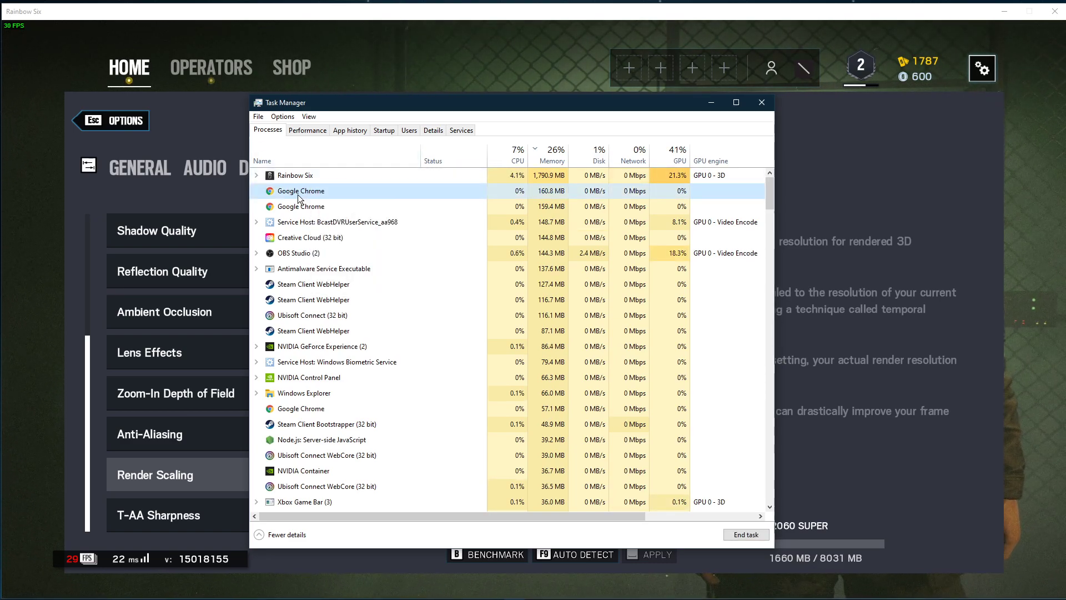
right_click(313, 239)
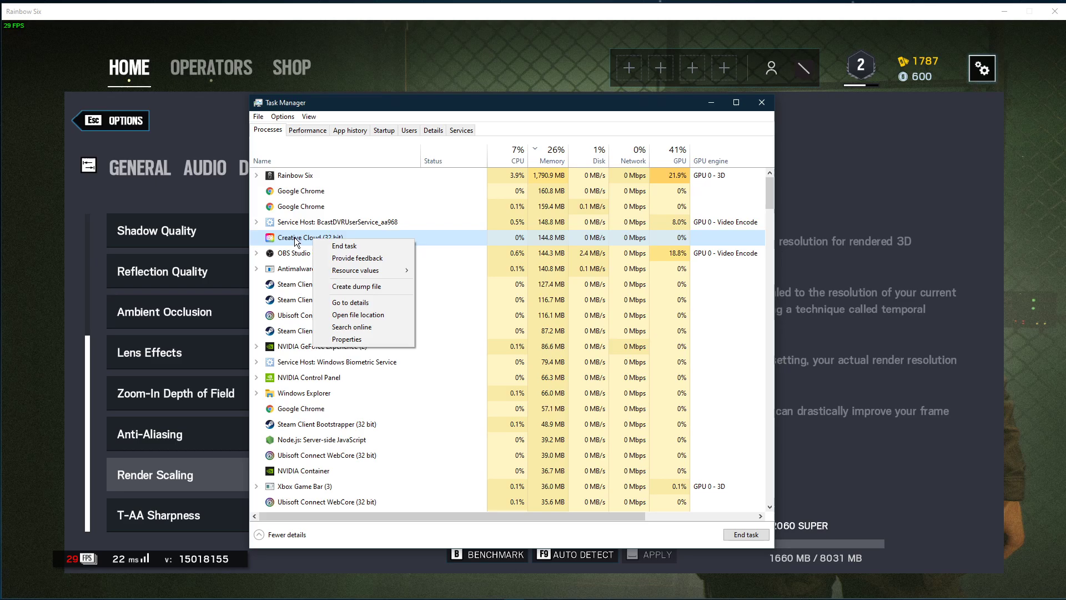
key("Escape")
right_click(299, 256)
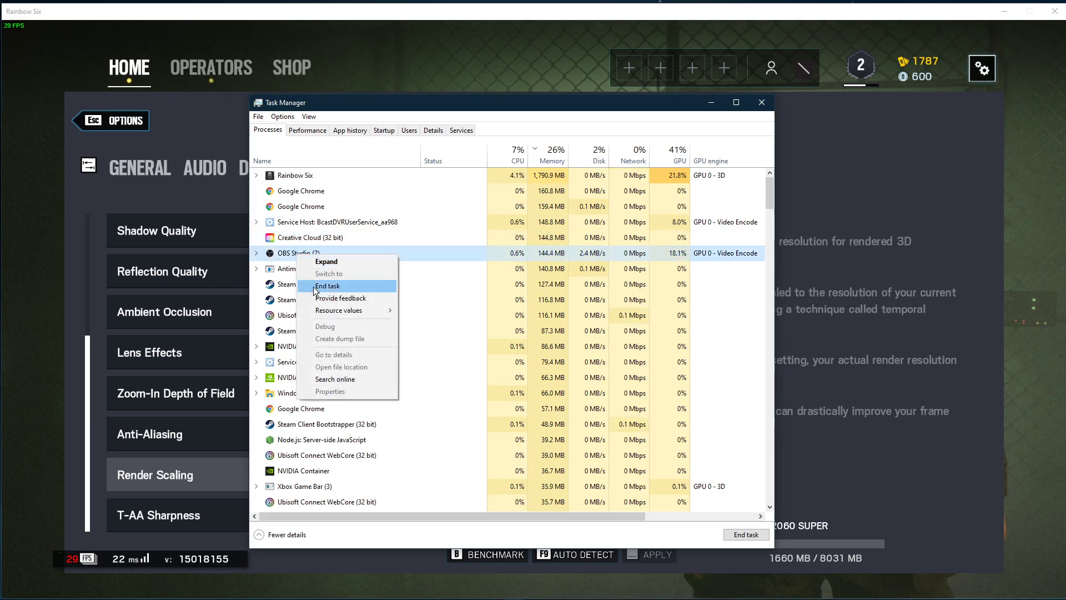
key("Escape")
right_click(288, 285)
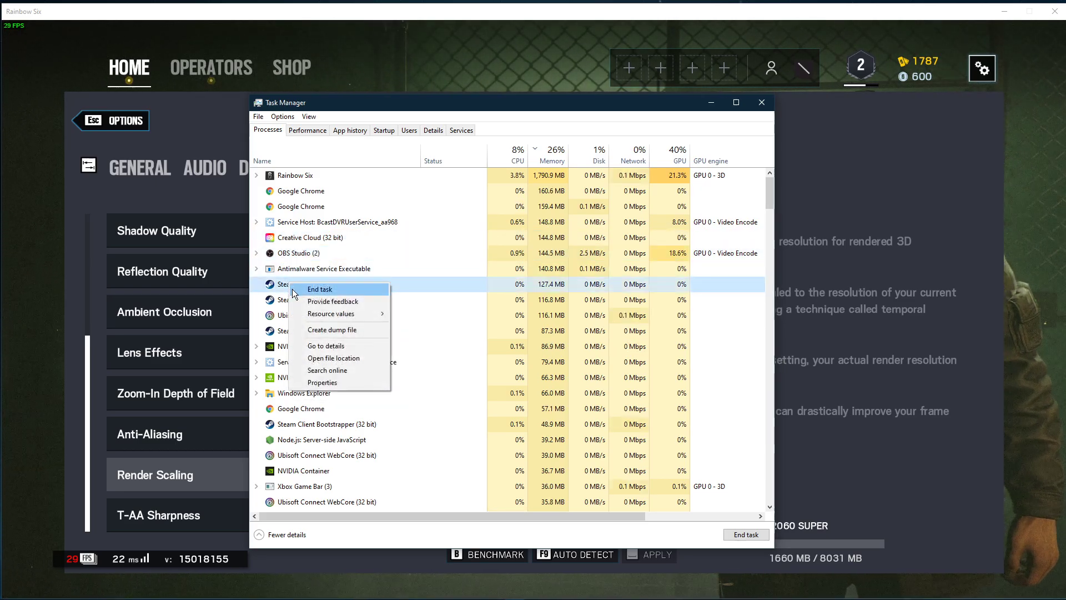
key("Escape")
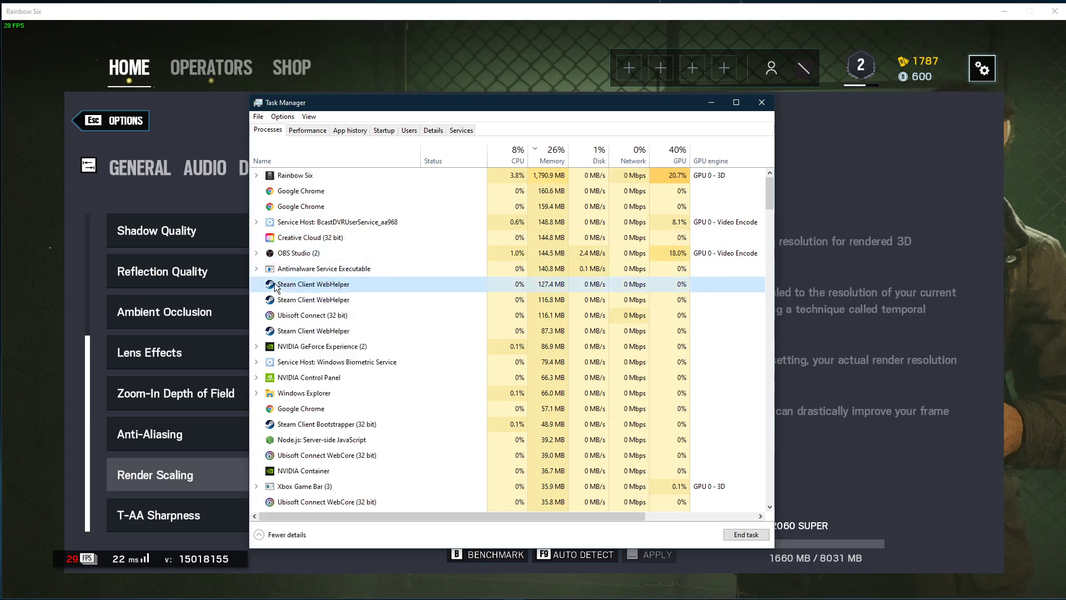
right_click(309, 345)
key("Escape")
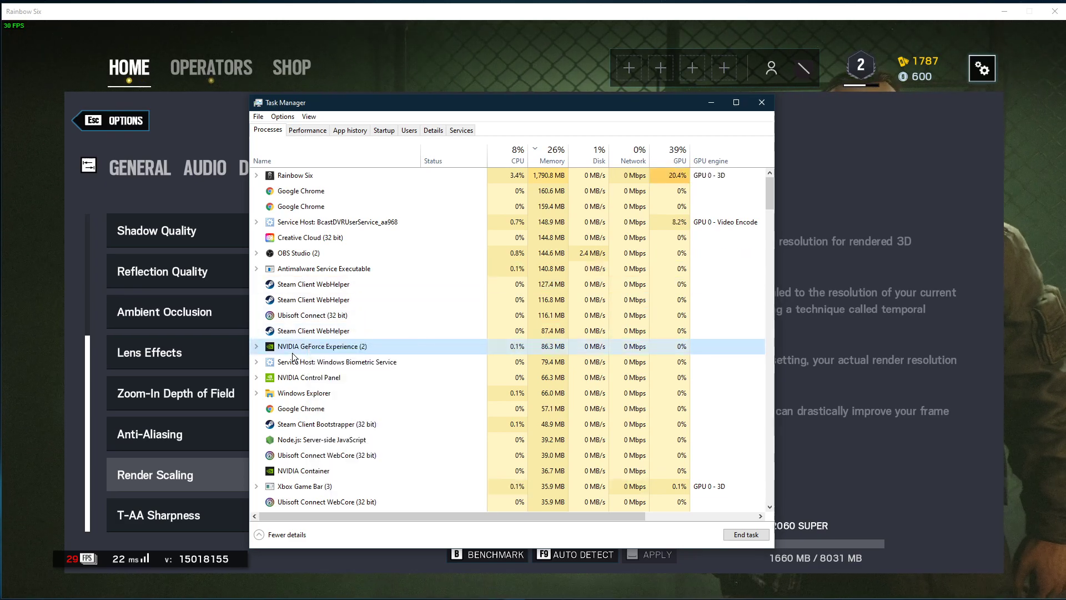
Review the startup programs and the Disable option for Adobe GC Invoker Utility, leave it enabled, and close Task Manager
left_click(382, 131)
right_click(375, 223)
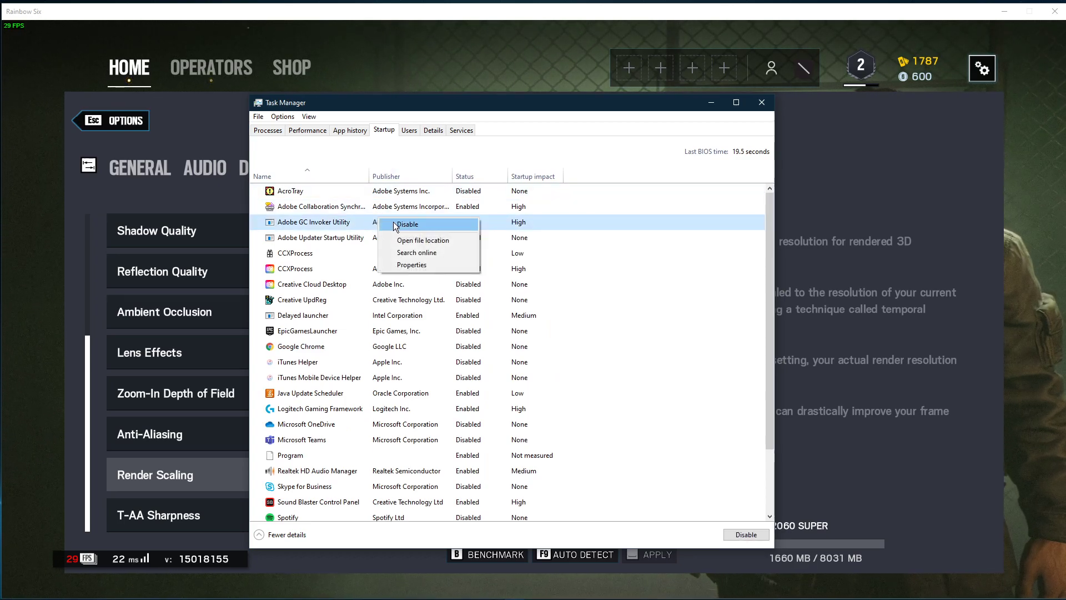
left_click(571, 232)
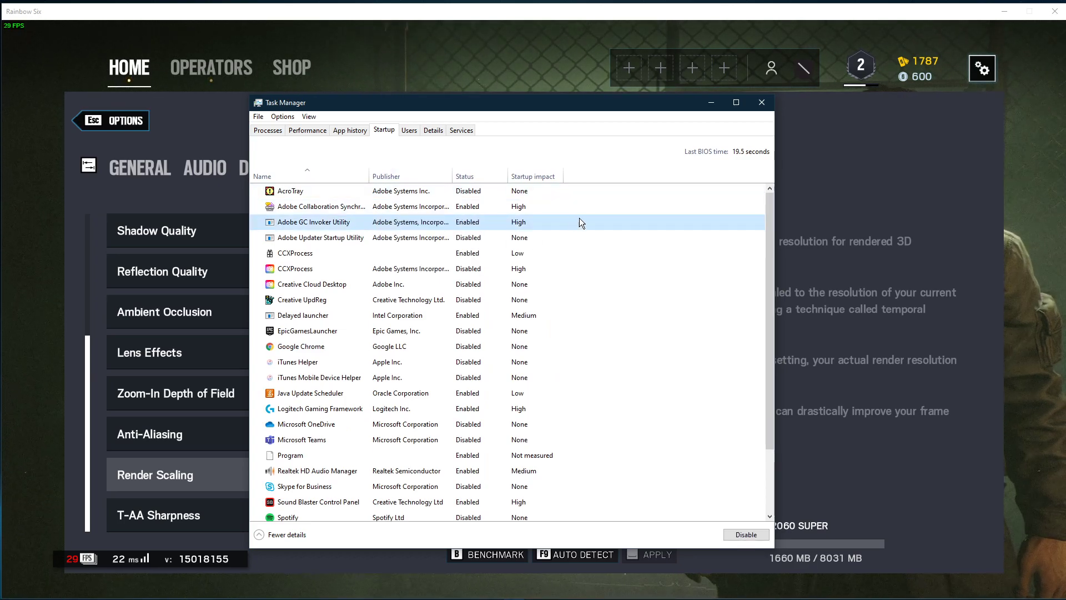
left_click(761, 102)
Leave the game's options and quit Rainbow Six Siege to the desktop, confirming the exit
left_click(982, 68)
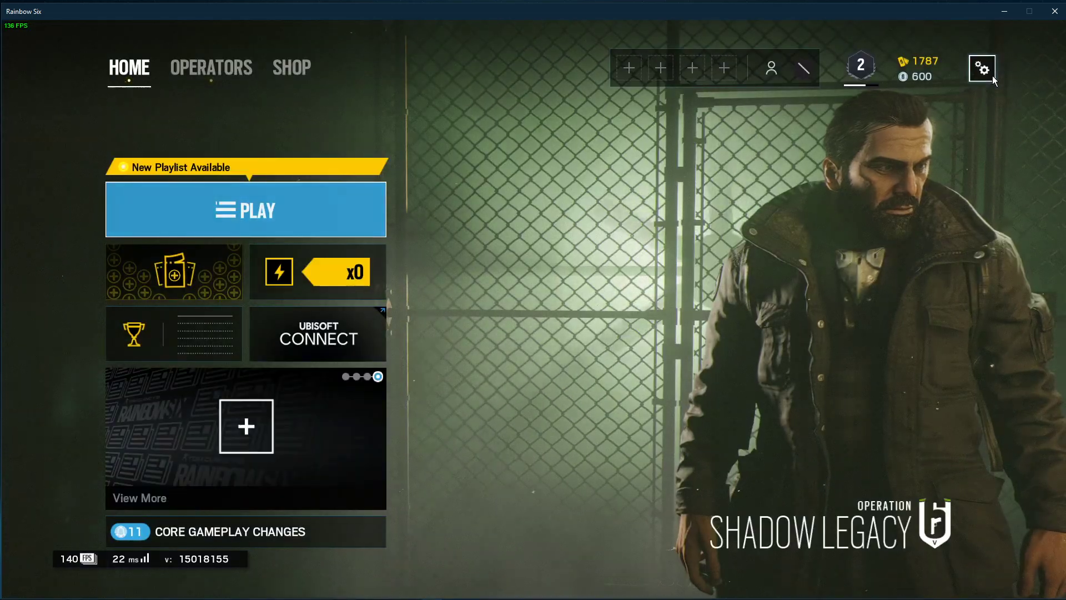
left_click(982, 68)
left_click(808, 172)
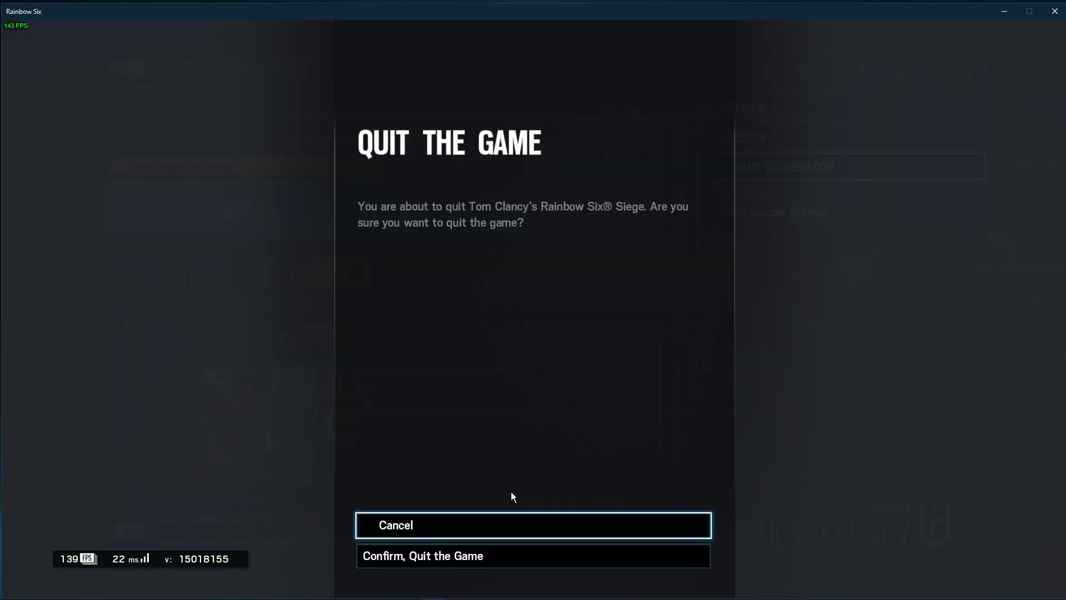
left_click(466, 558)
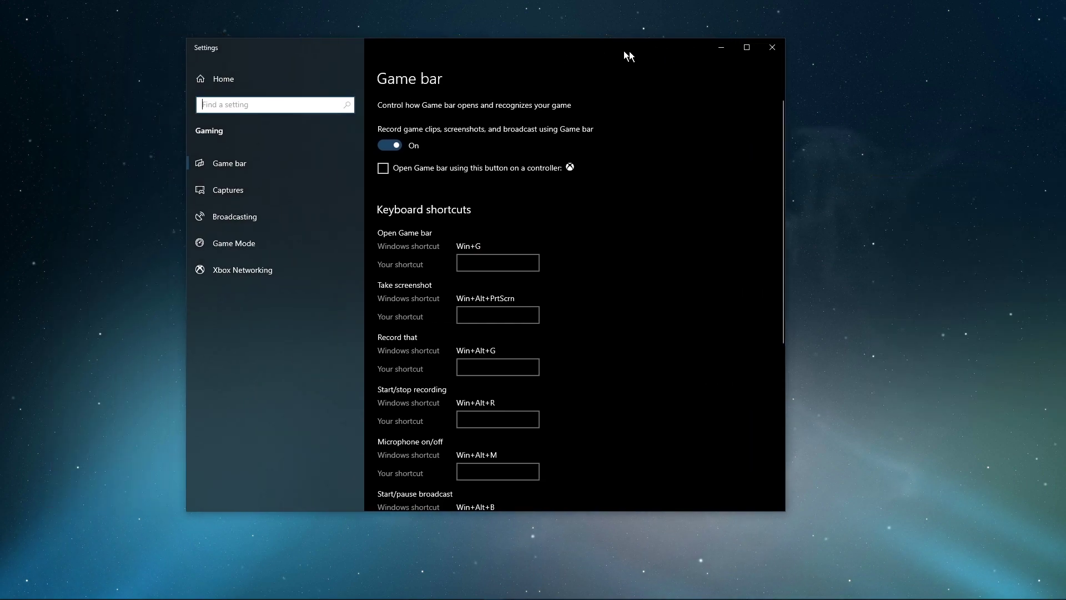
In the Windows gaming settings, turn off Game bar recording and the recording of game audio under Captures, and close Settings
left_click_drag(625, 52, 718, 66)
left_click(483, 158)
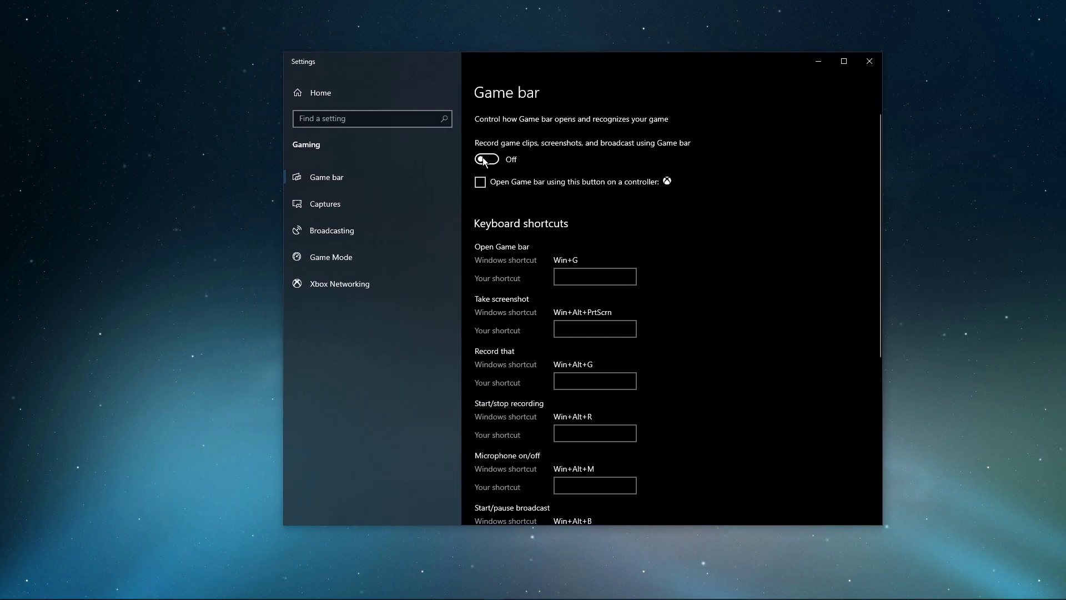
left_click(337, 211)
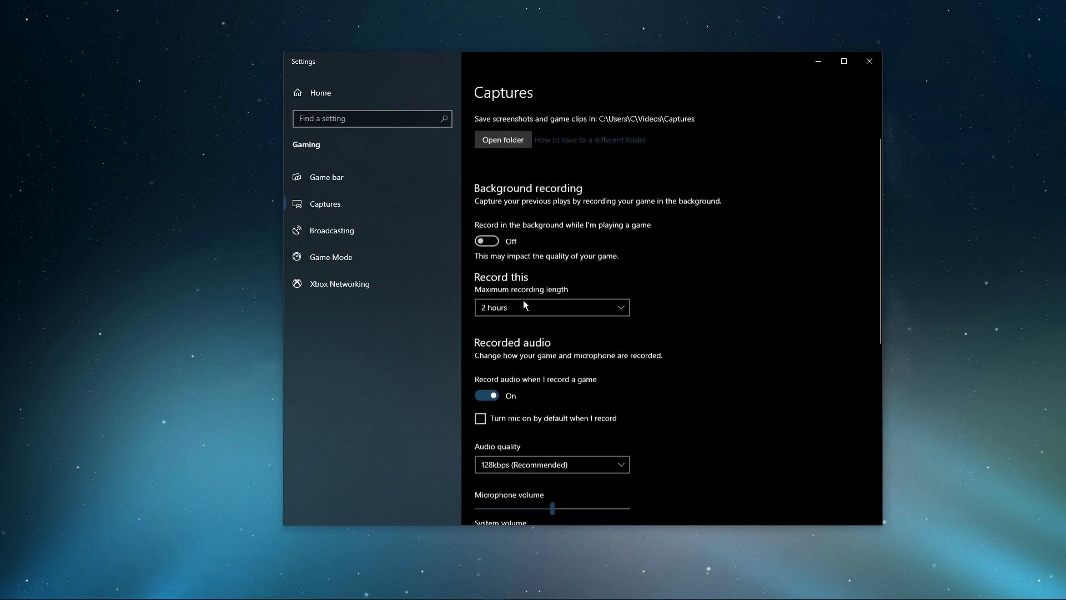
scroll(522, 304, "down", 3)
left_click(488, 239)
scroll(763, 290, "up", 3)
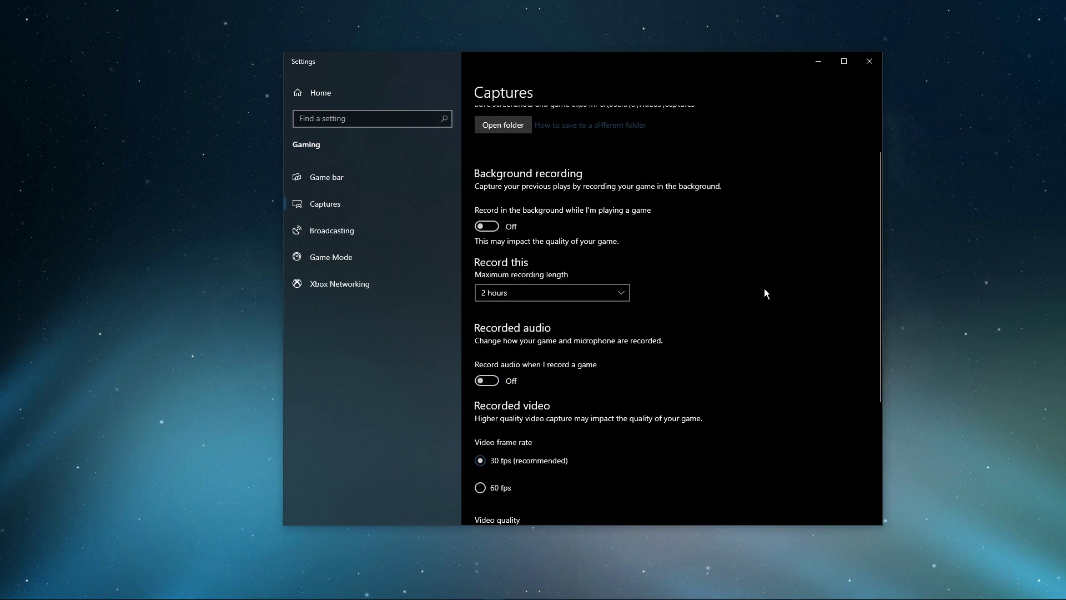
left_click(869, 61)
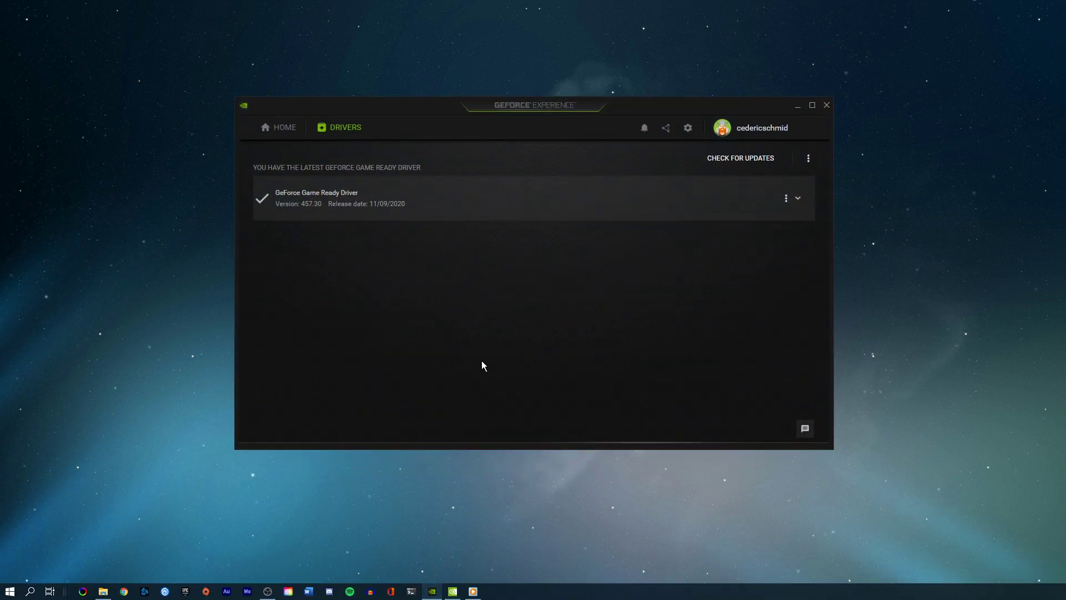
Look through the games list in GeForce Experience, check the graphics driver's status and reinstall option, and minimize the window
left_click(281, 129)
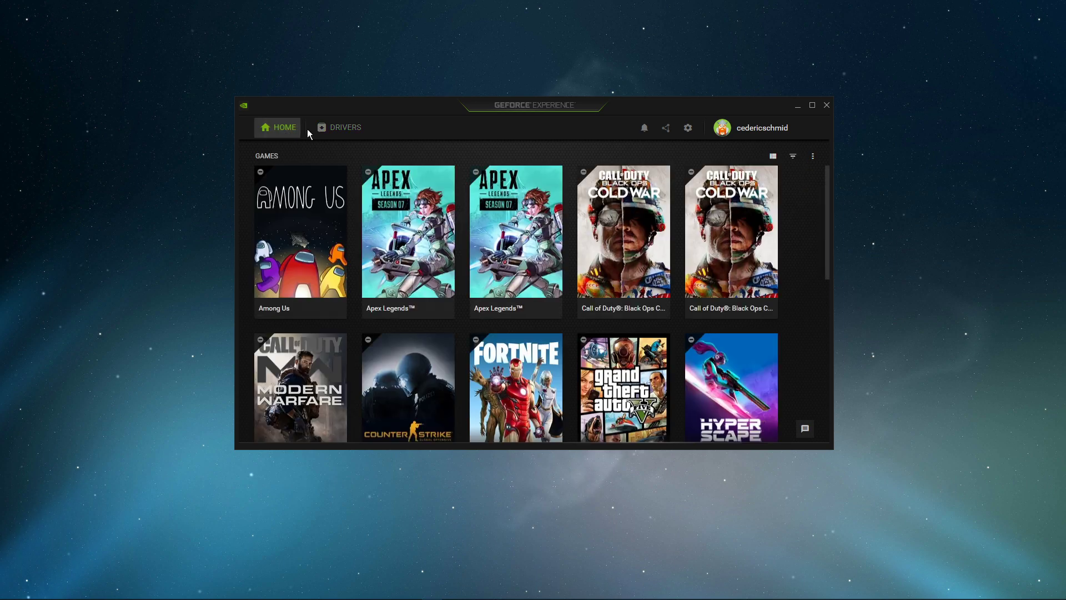
scroll(344, 250, "down", 5)
left_click(356, 127)
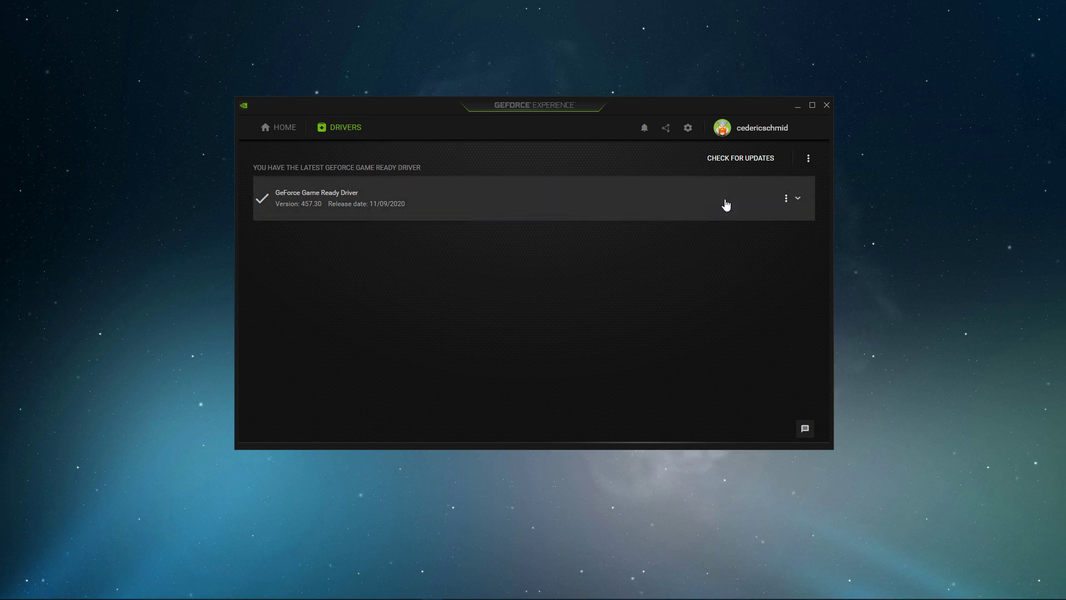
left_click(786, 198)
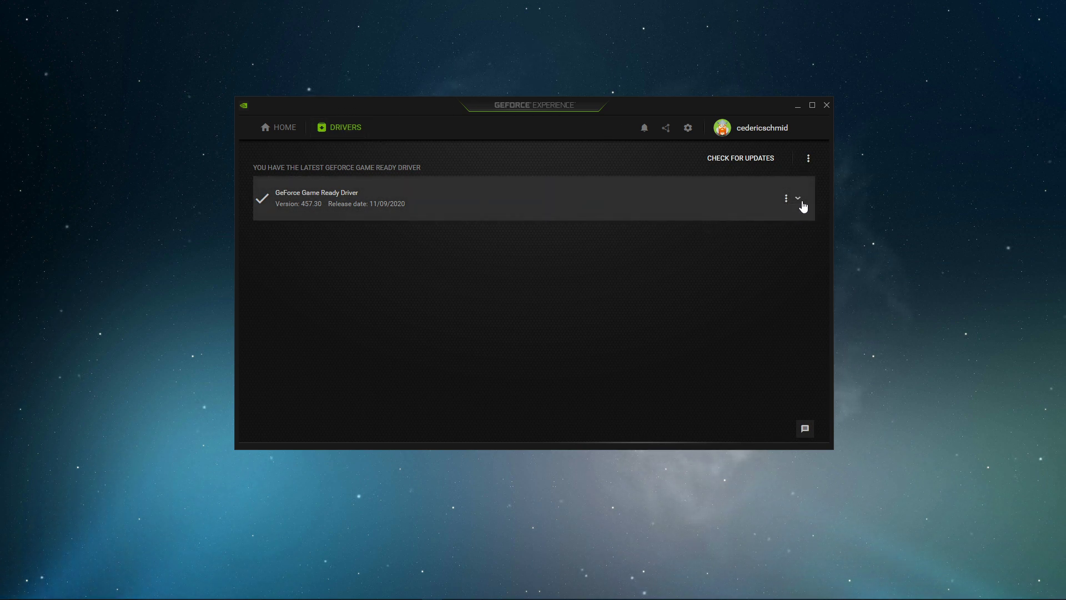
left_click(785, 199)
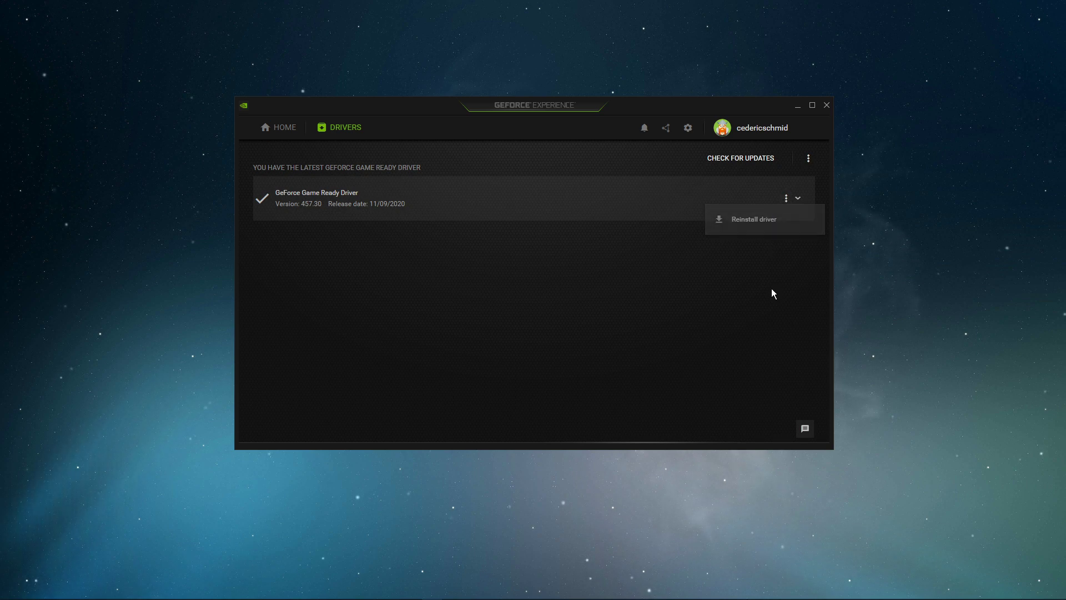
left_click(798, 106)
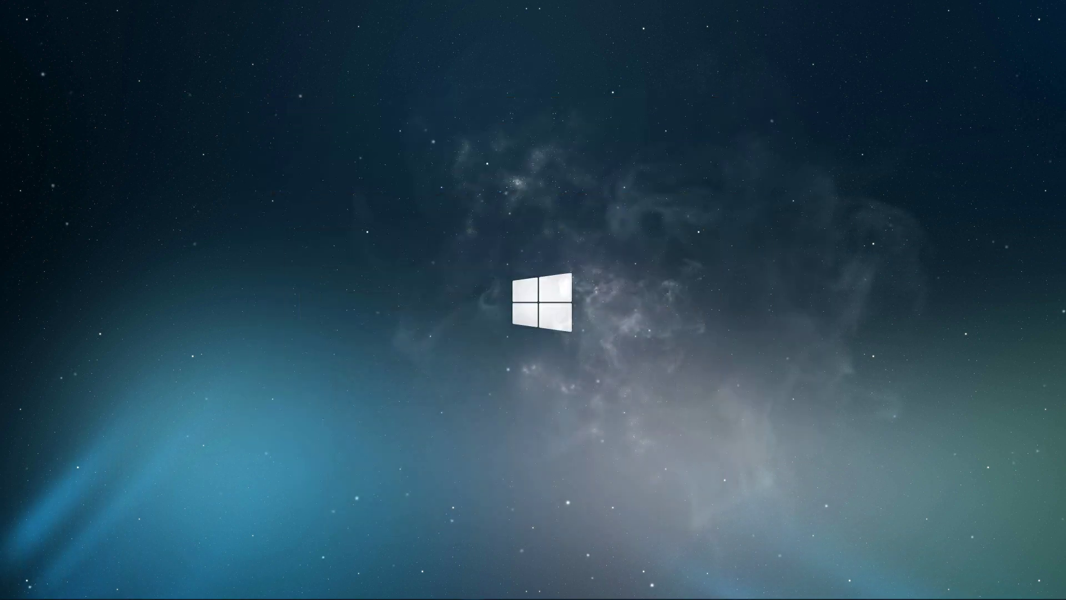
Go to Windows Update, start a check for updates, and close Settings
key("super")
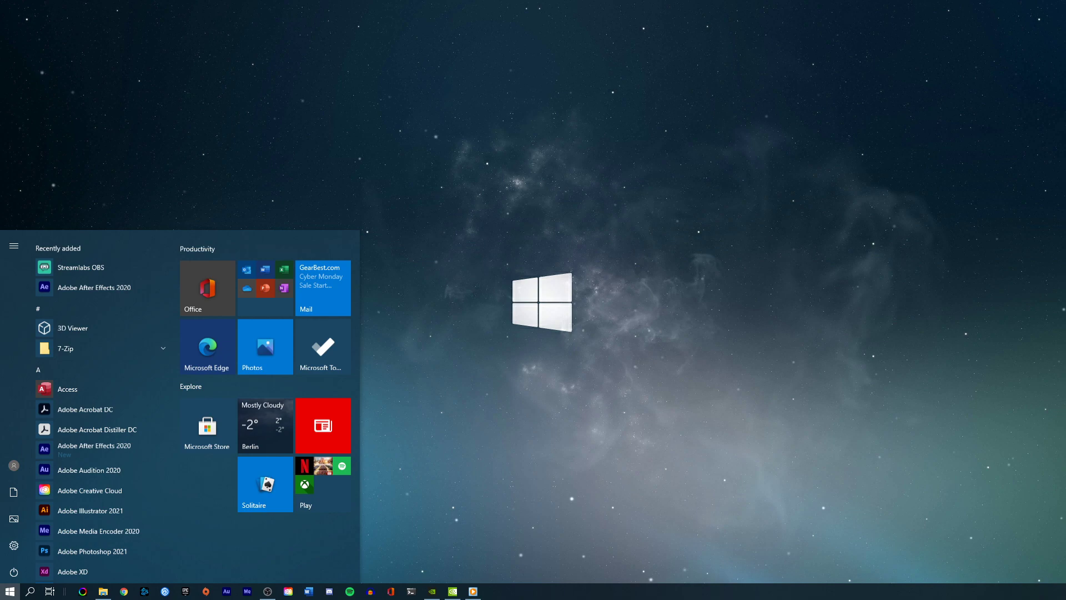
type("update")
key("Return")
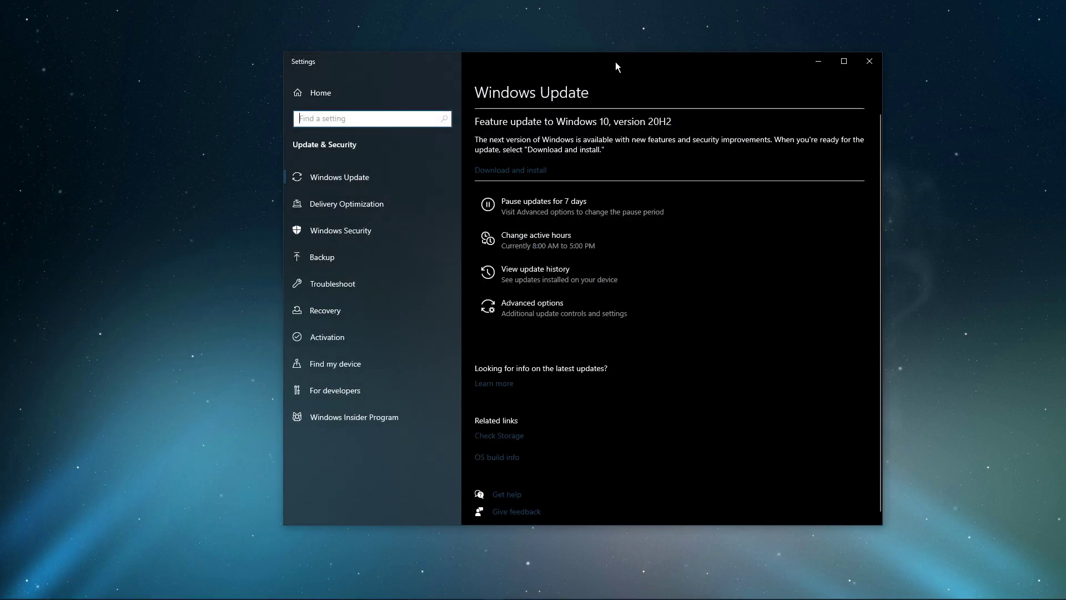
left_click_drag(615, 62, 561, 62)
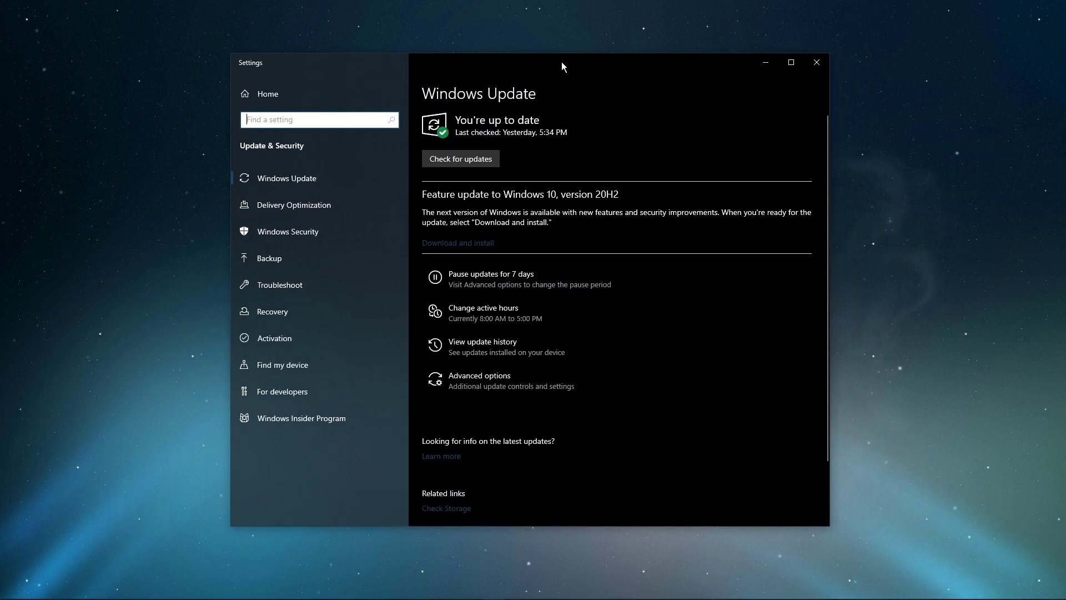
left_click(449, 159)
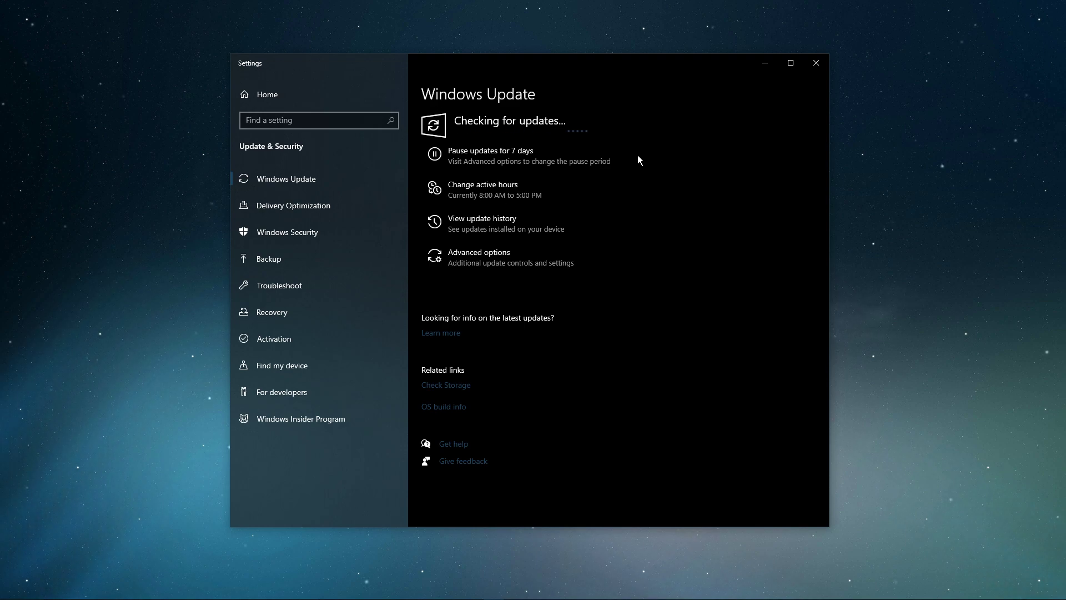
left_click(816, 64)
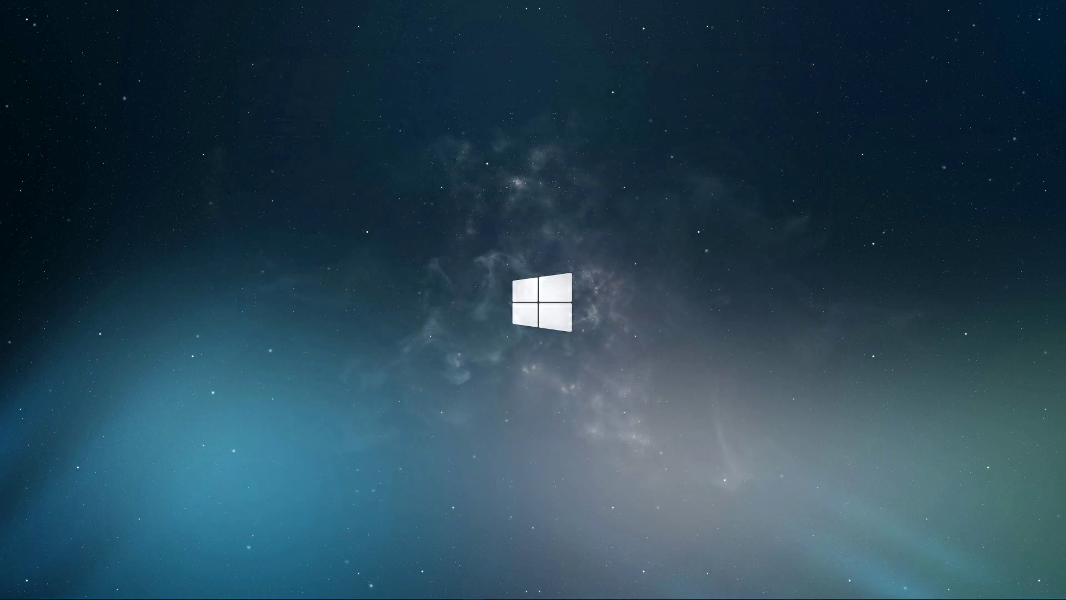
Launch NVIDIA Control Panel and add Rainbow Six as the program to customize under the 3D program settings
right_click(475, 210)
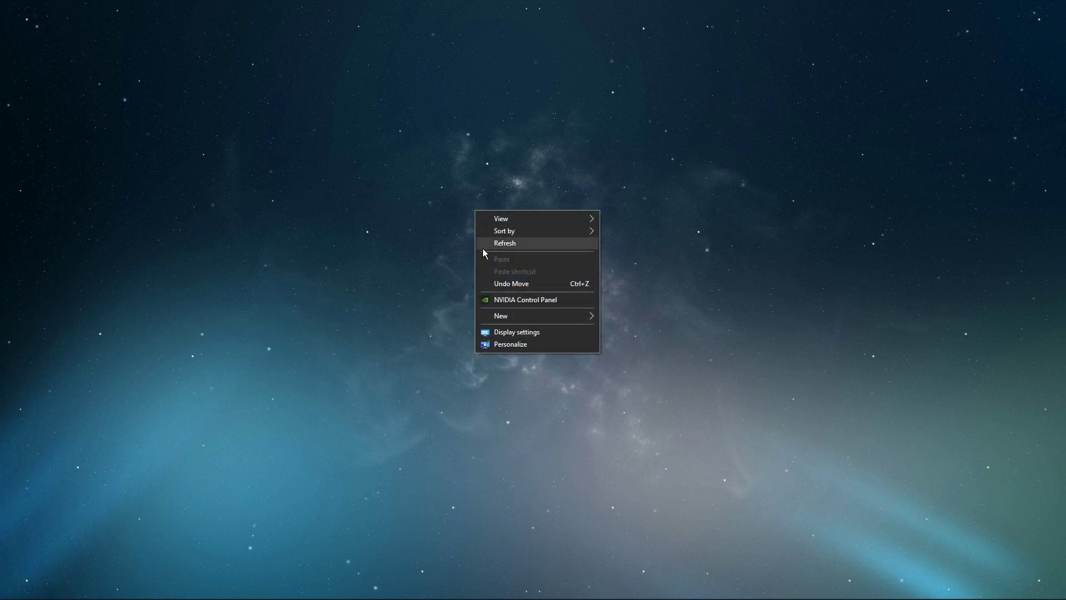
left_click(502, 300)
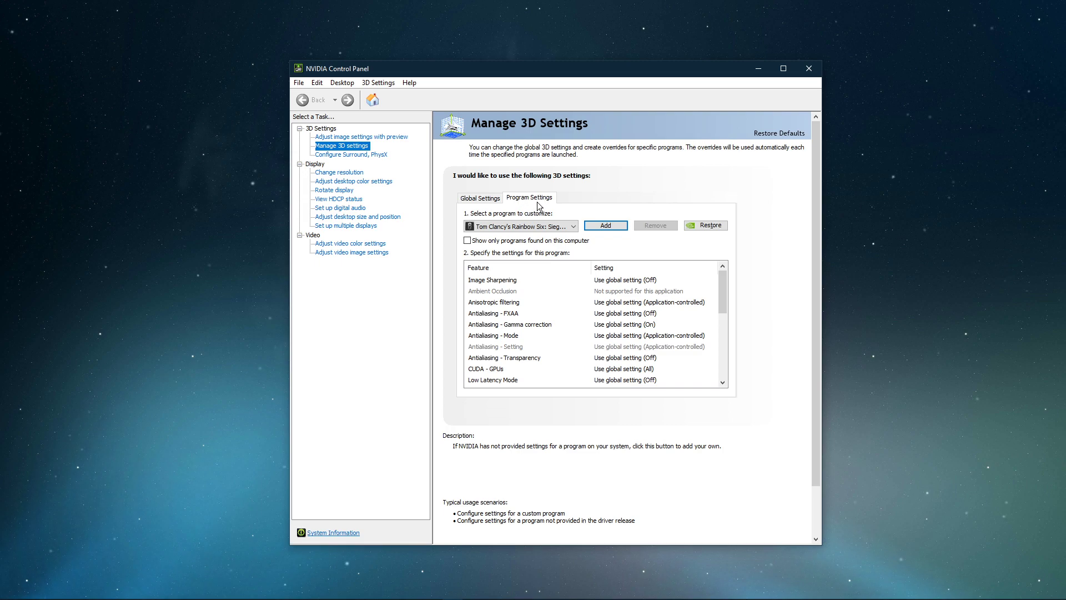
left_click(599, 228)
left_click(519, 235)
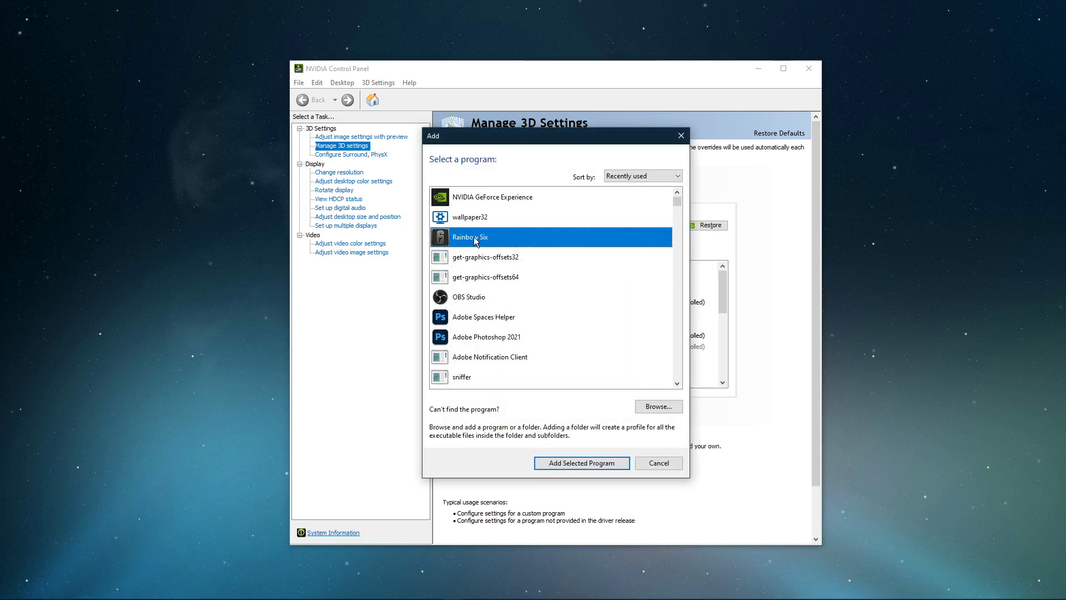
left_click(568, 461)
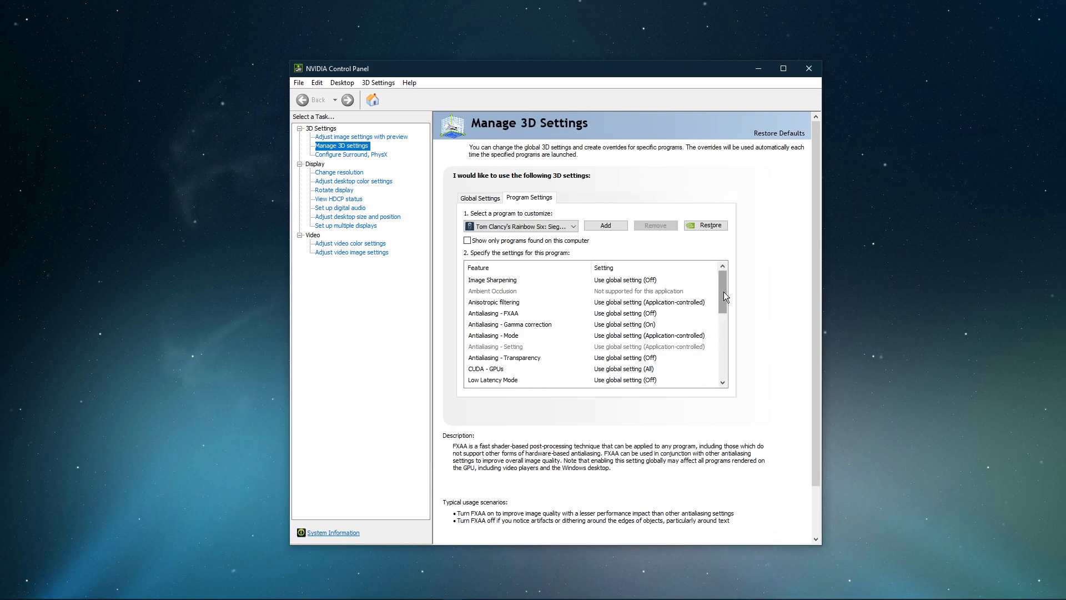
Examine the GPU choices offered for CUDA - GPUs in the game's 3D settings and dismiss them
left_click_drag(724, 292, 726, 324)
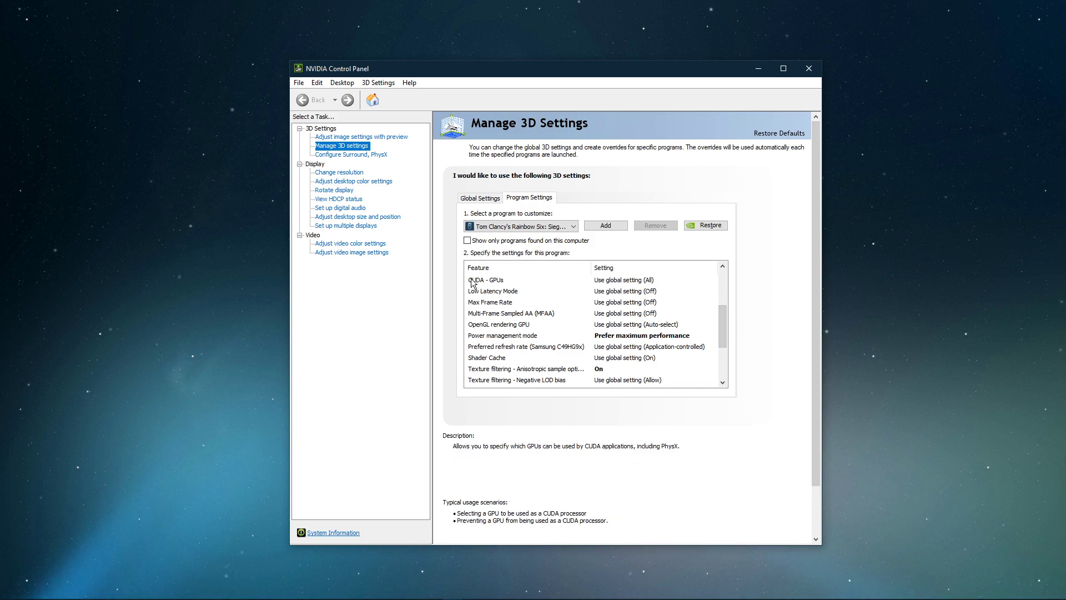
left_click(645, 282)
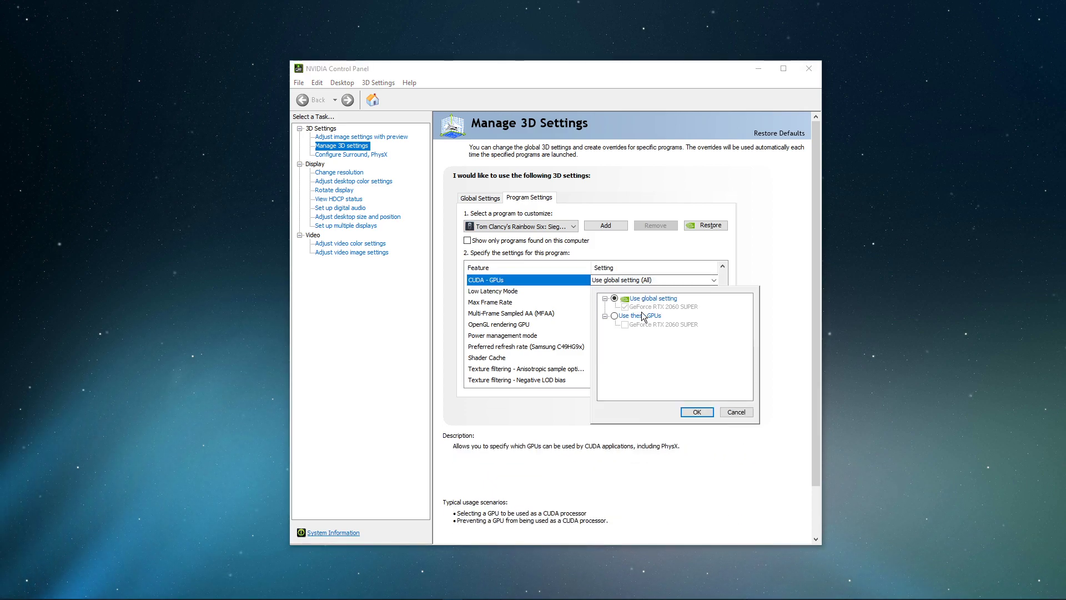
left_click(647, 307)
key("Escape")
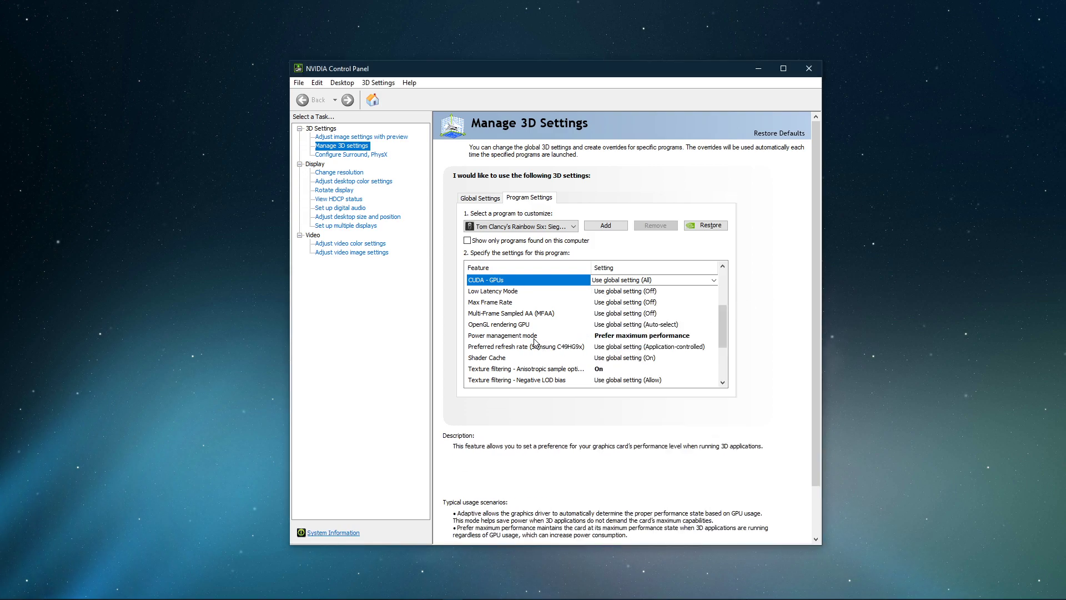
Set the game's Power management mode to Prefer maximum performance and Texture filtering - Quality to Performance, and close NVIDIA Control Panel
left_click(583, 337)
left_click(612, 336)
left_click(638, 372)
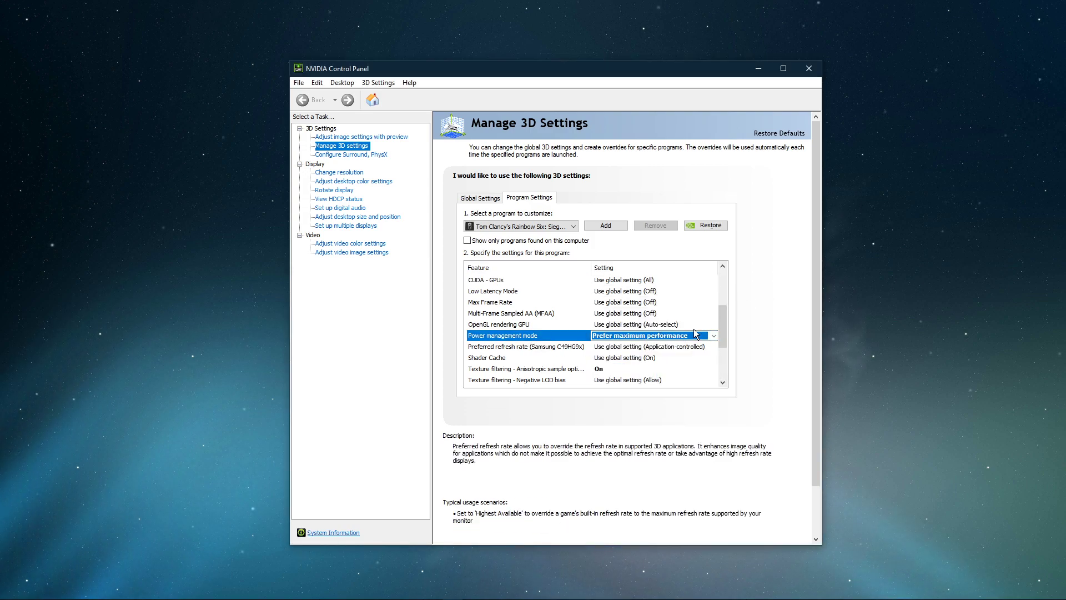
left_click_drag(721, 316, 722, 325)
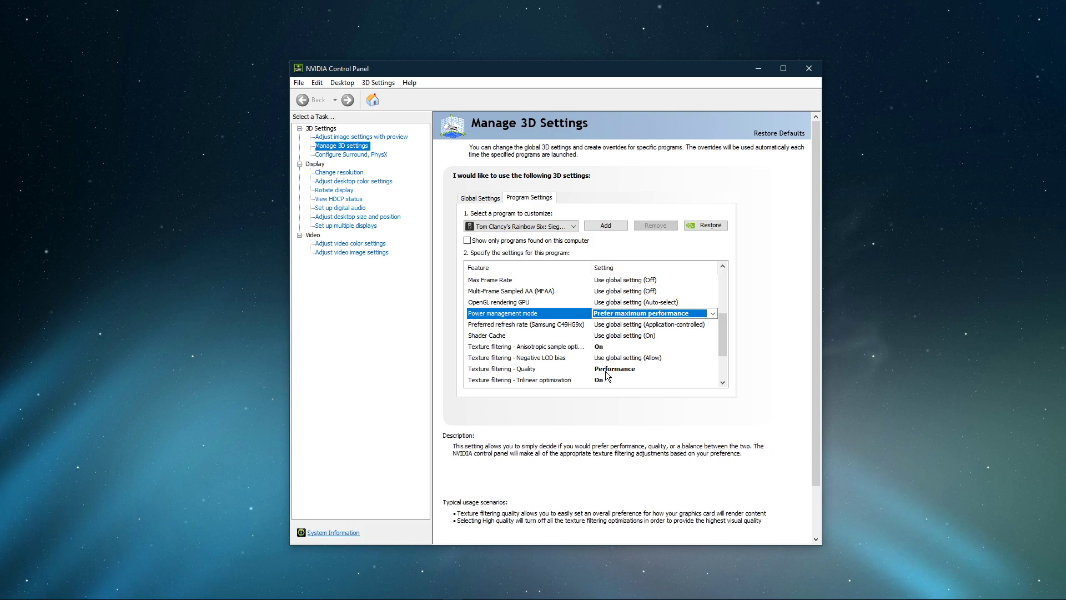
scroll(608, 372, "down", 1)
left_click(609, 335)
left_click(617, 366)
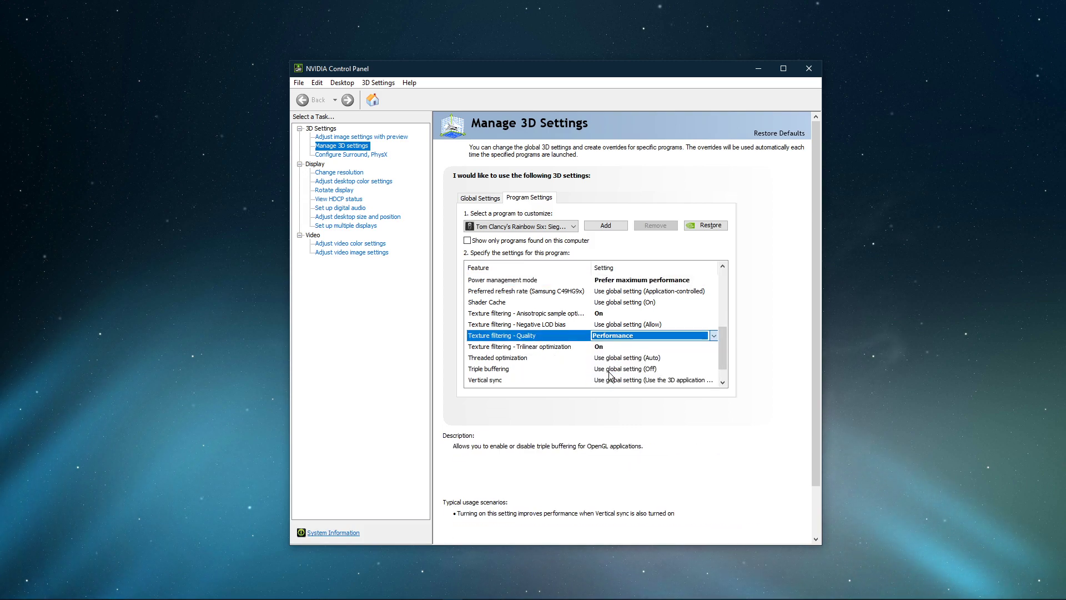
left_click(808, 68)
Search Windows for the graphics settings and open that page
key("super")
type("graph")
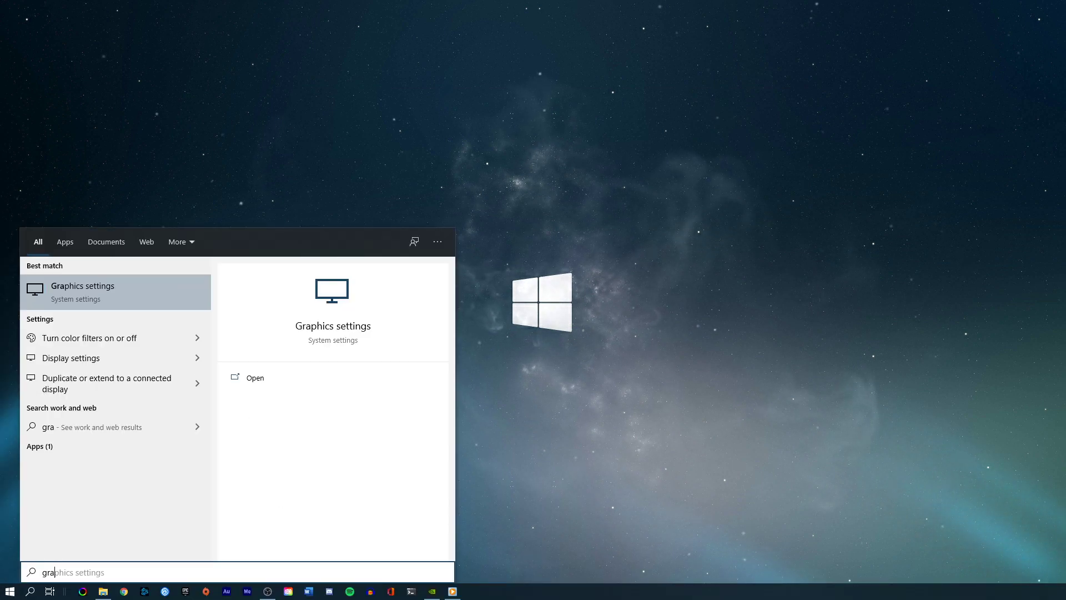
key("Return")
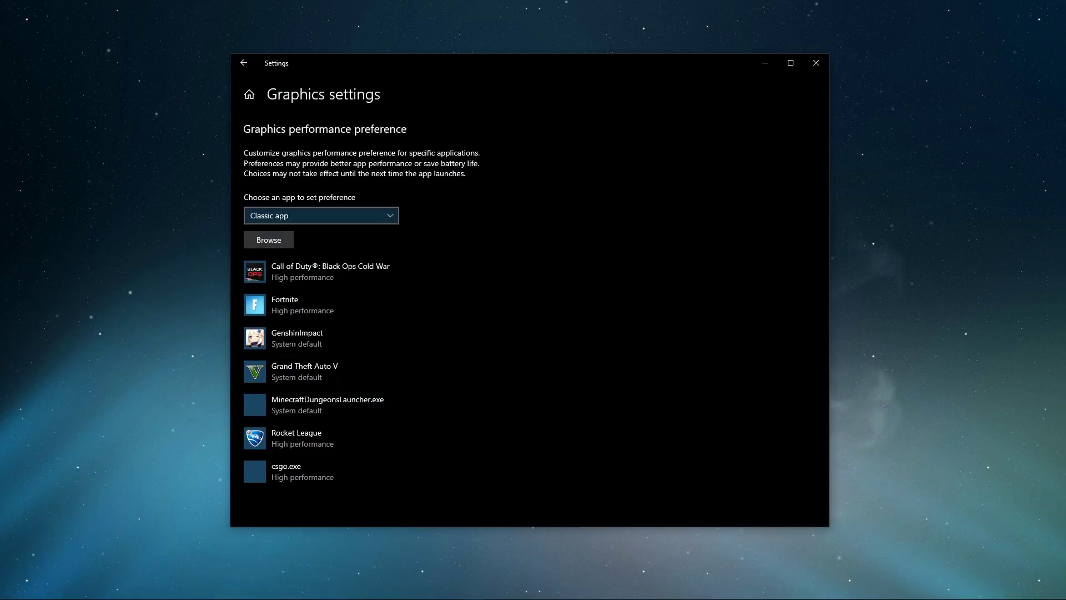
Add the RainbowSix application from D:\Program Files\steam\Steam\steamapps\common\Tom Clancy's Rainbow Six Siege to the graphics preference list
left_click(256, 242)
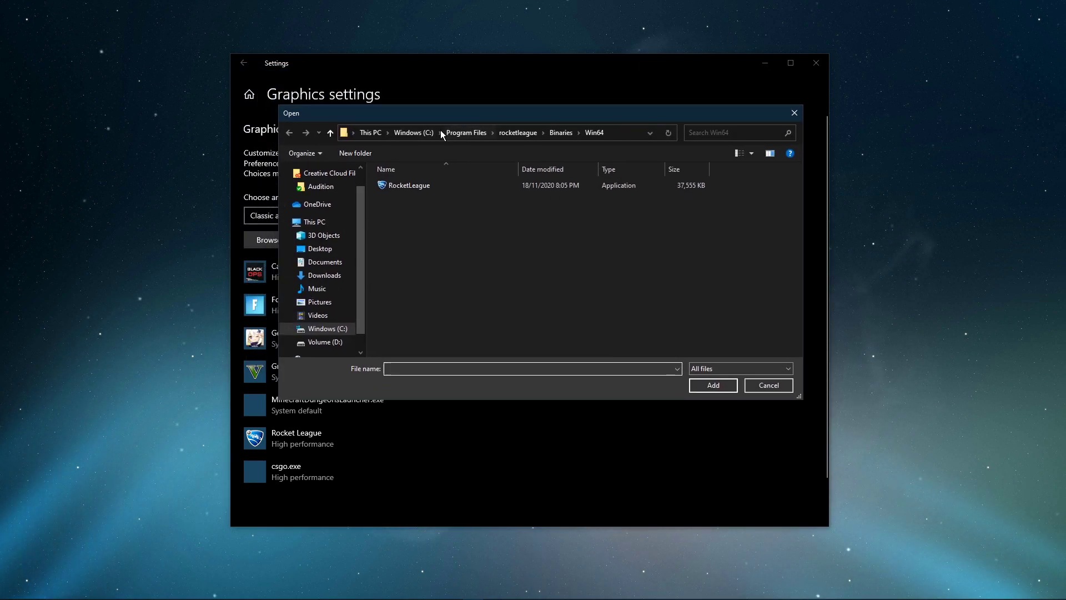
left_click(364, 132)
double_click(554, 302)
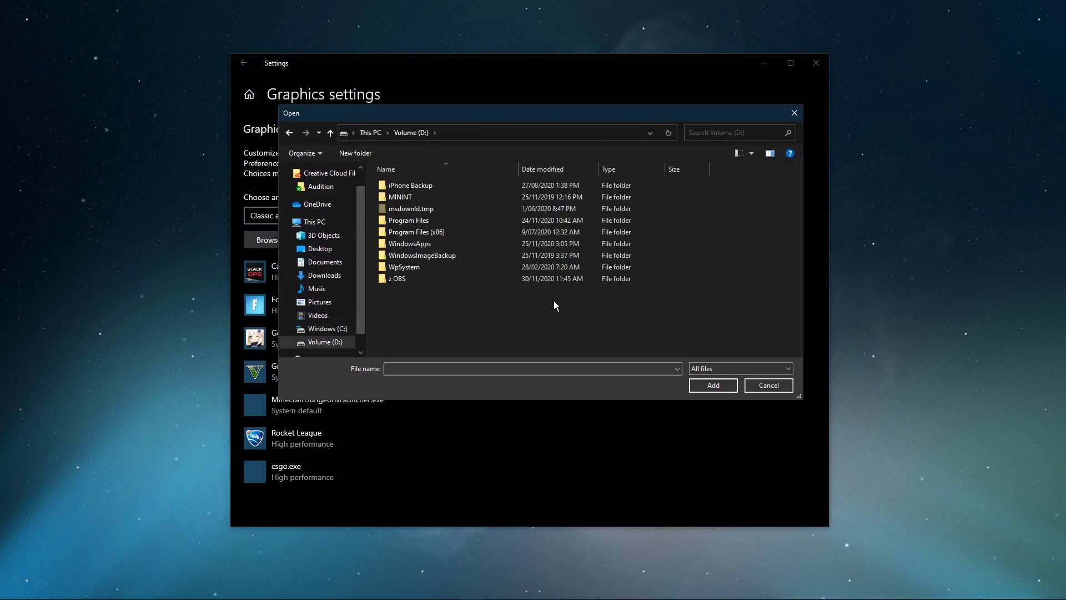
double_click(407, 221)
scroll(408, 222, "down", 5)
double_click(428, 270)
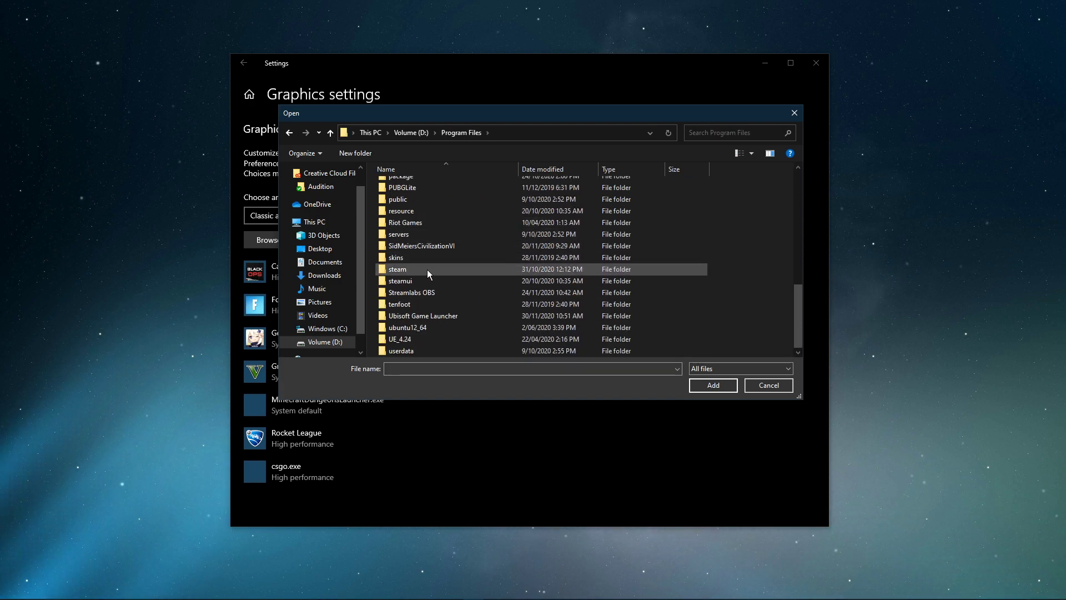
double_click(413, 185)
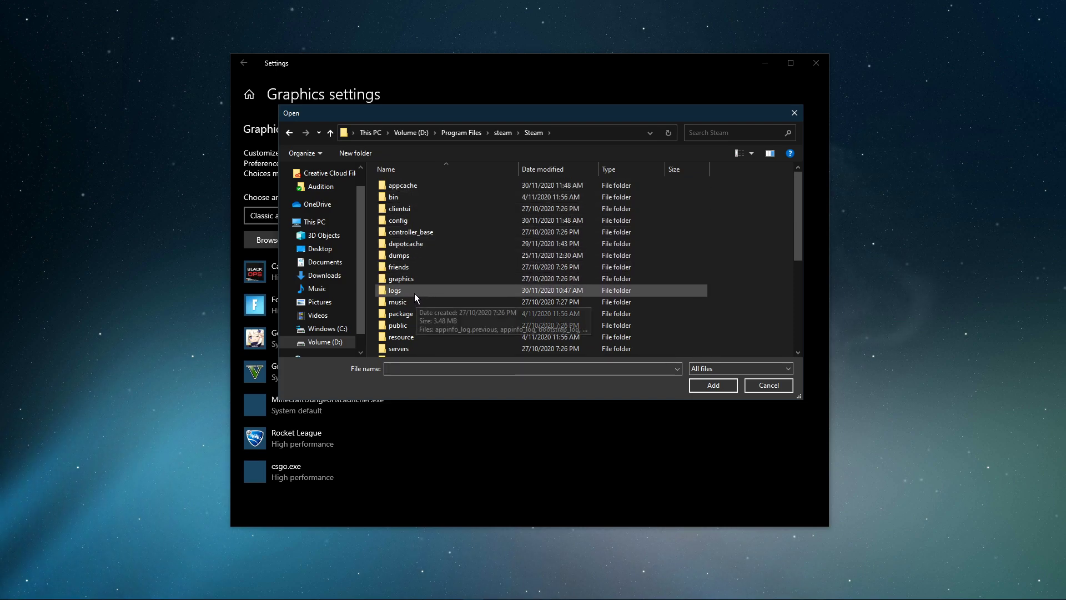
scroll(420, 294, "down", 2)
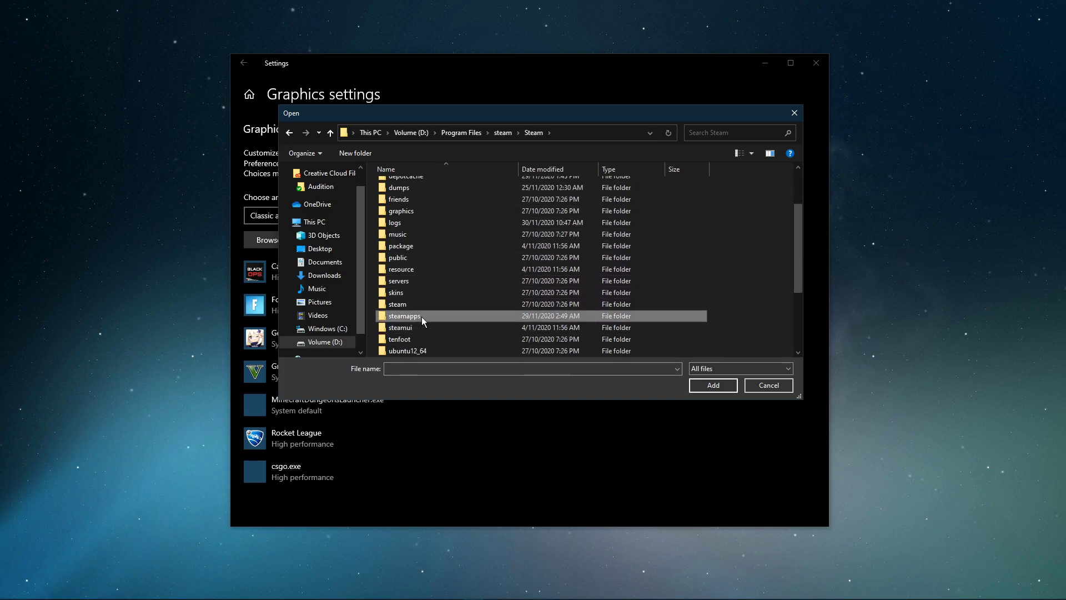
double_click(422, 316)
double_click(412, 185)
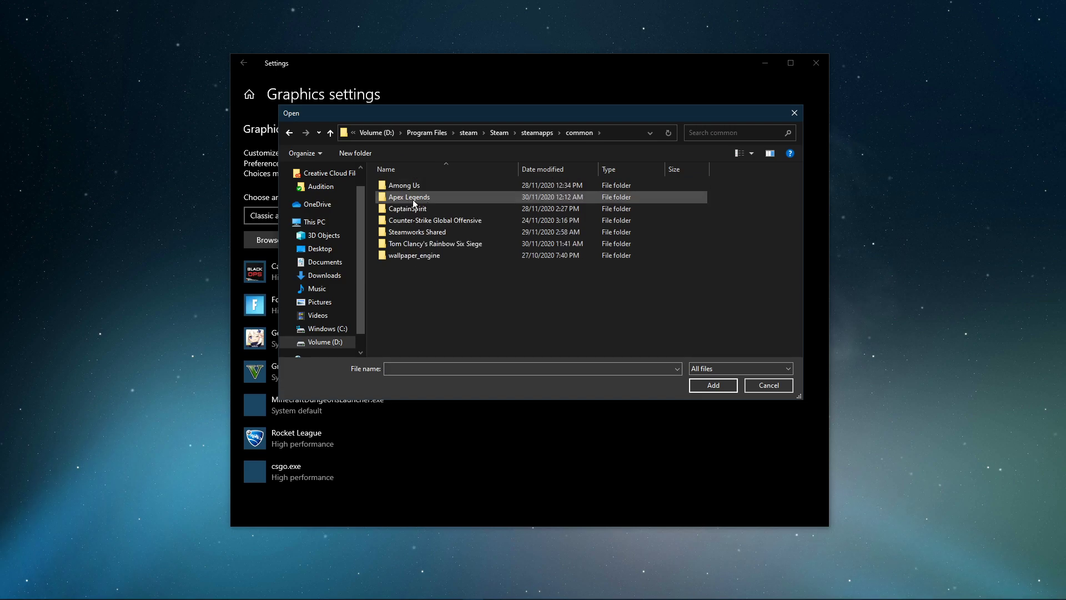
double_click(418, 245)
left_click(418, 247)
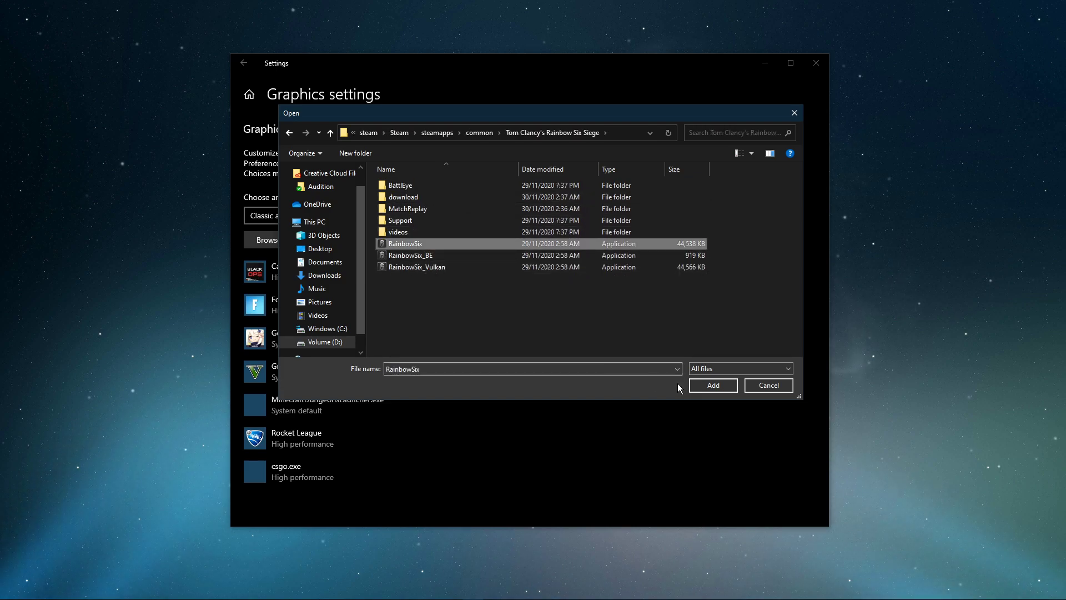
left_click(705, 386)
Set the graphics preference for Rainbow Six to High performance and save it
scroll(556, 355, "down", 2)
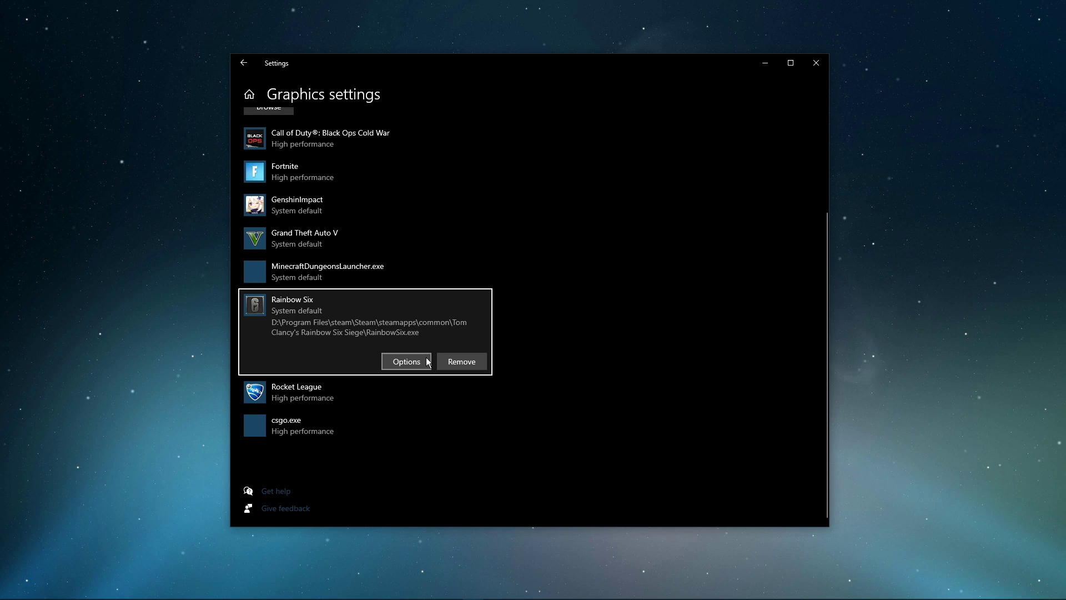
left_click(399, 361)
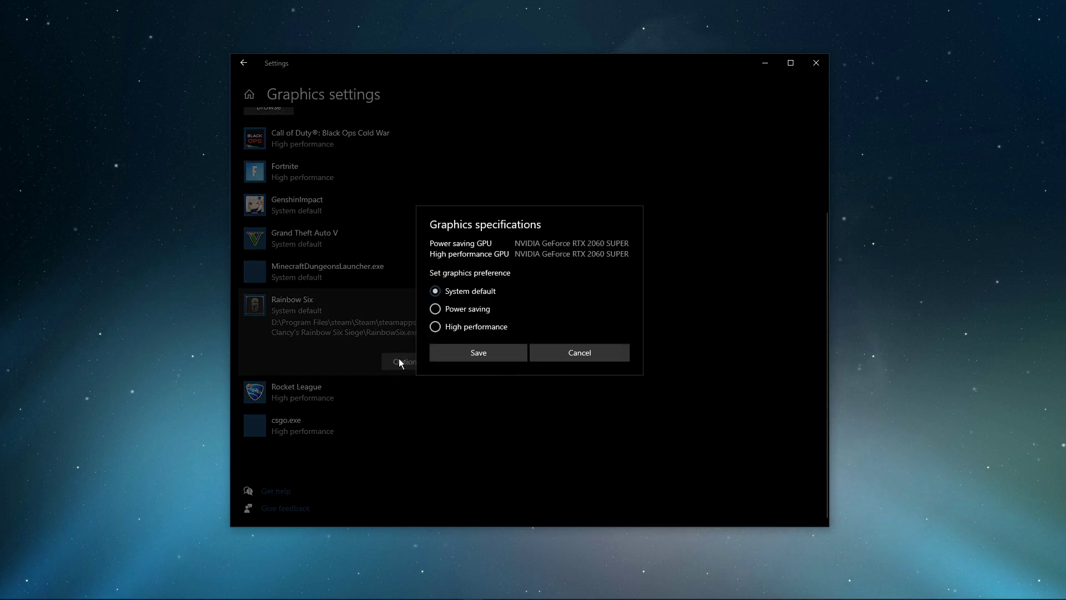
left_click(435, 327)
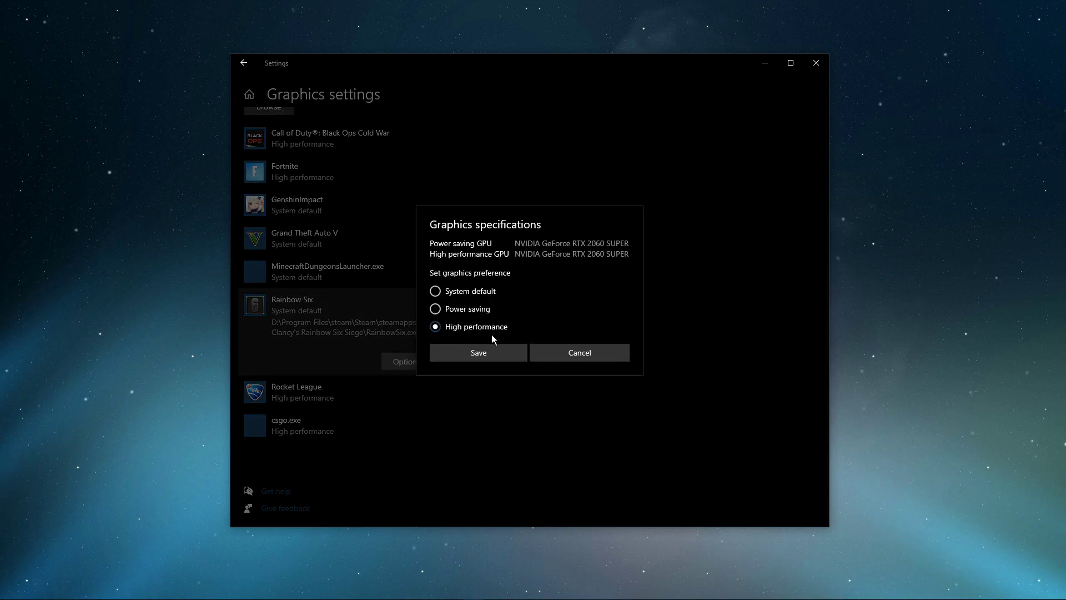
left_click(489, 354)
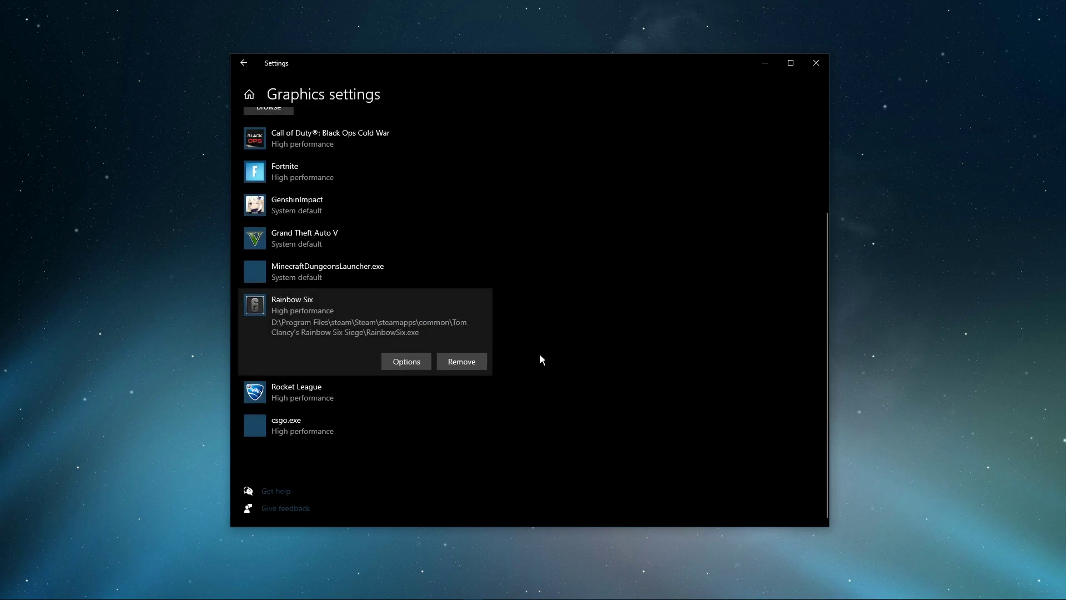